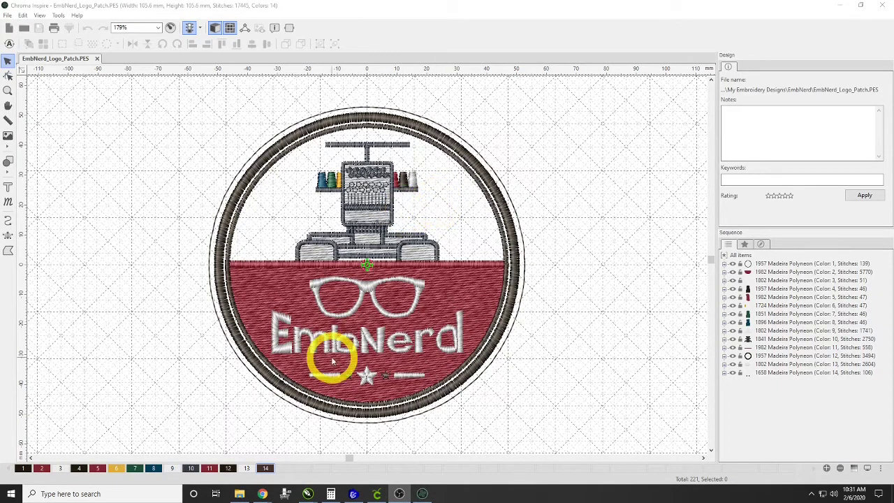
Look through the Birds, Fruits and Sea folders of the Chroma design library.
left_click(744, 245)
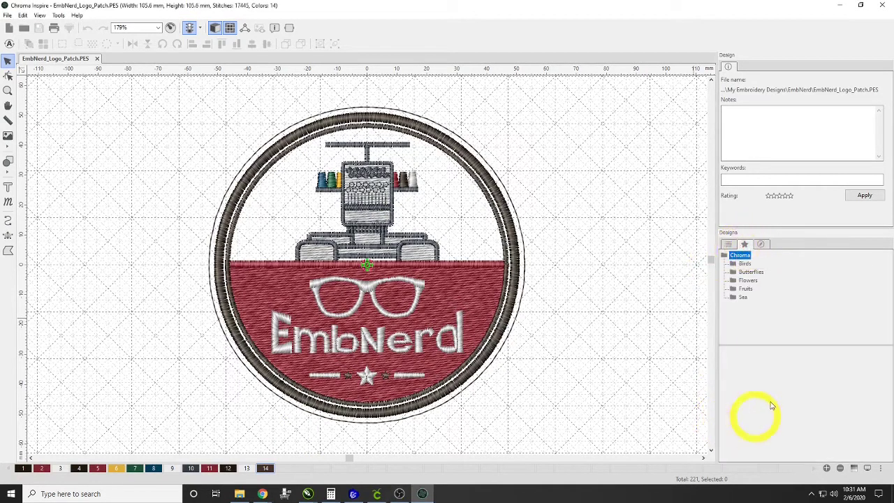
left_click(744, 264)
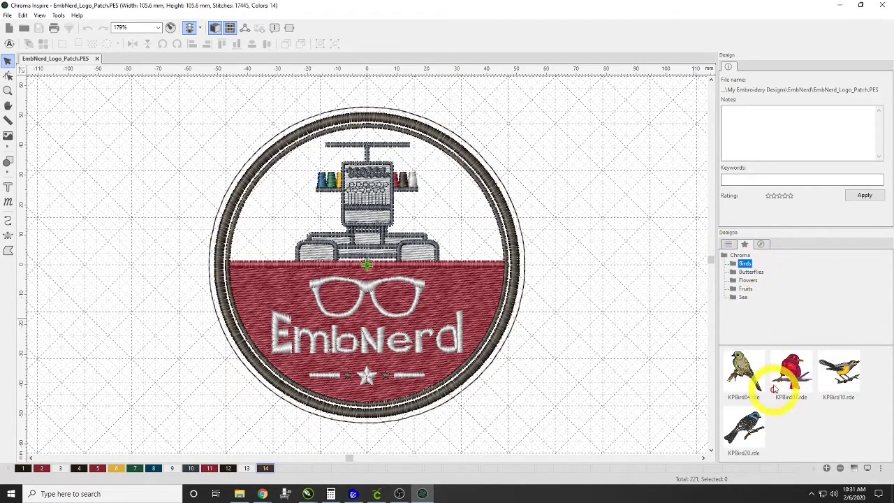
left_click(746, 290)
left_click(745, 297)
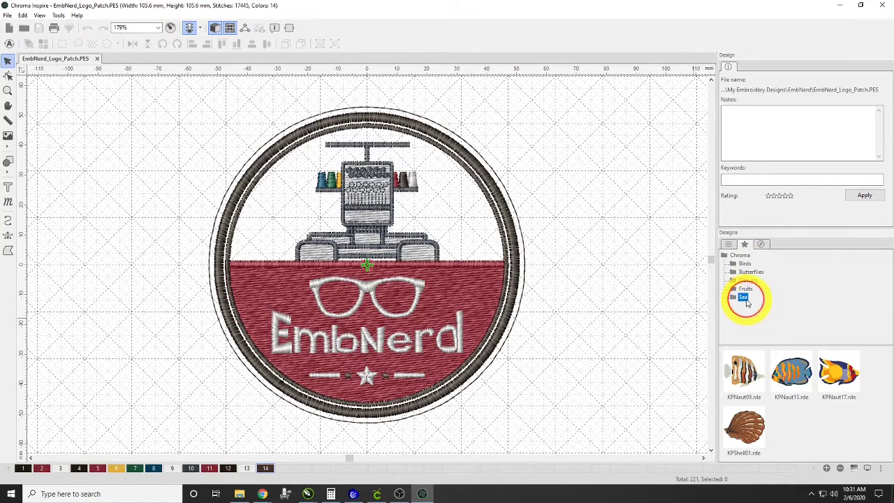
left_click(740, 255)
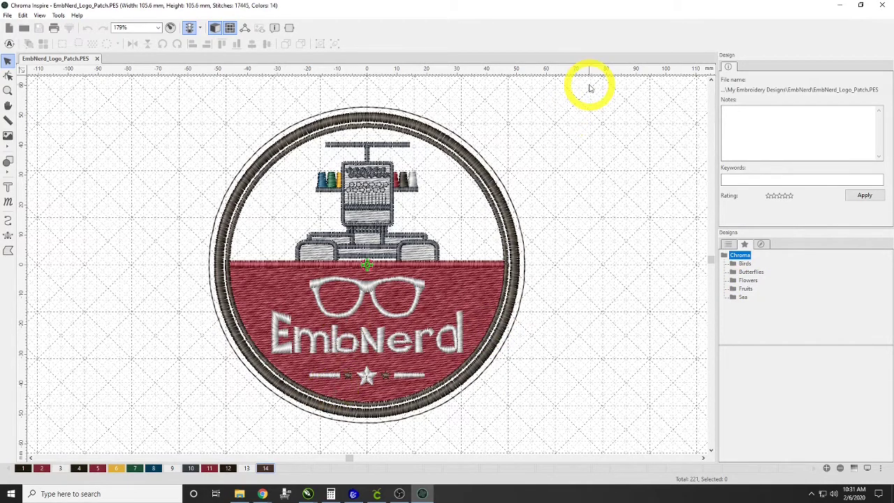
Close Chroma Inspire and switch to the ChromaContent folder in File Explorer.
left_click(883, 7)
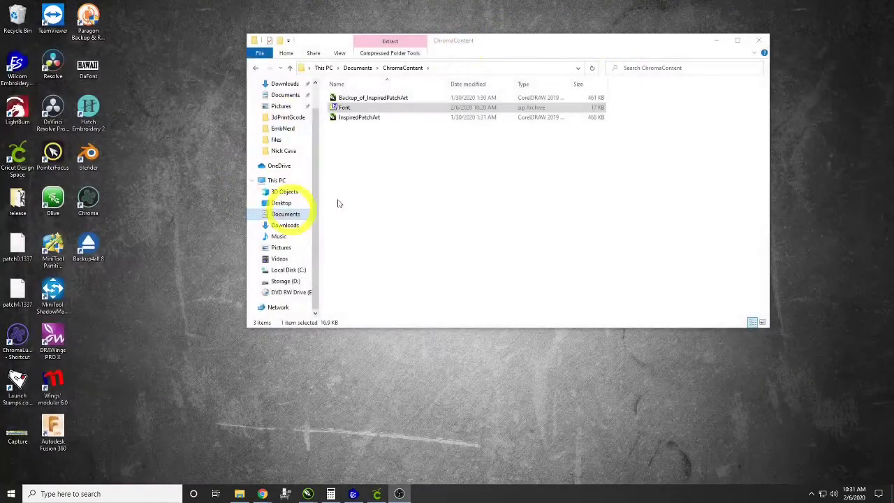
left_click(237, 494)
mouse_move(241, 498)
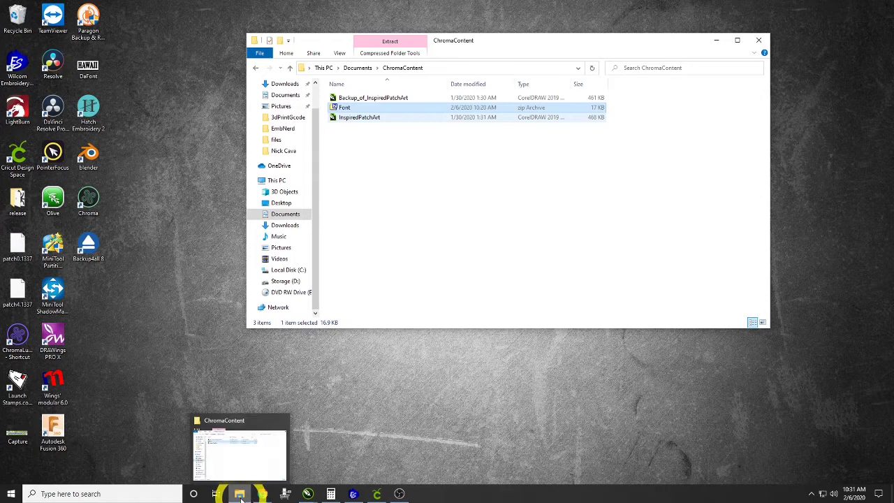
left_click(422, 271)
Open the Font zip archive with Windows Explorer and go into the Font folder inside it.
left_click(344, 109)
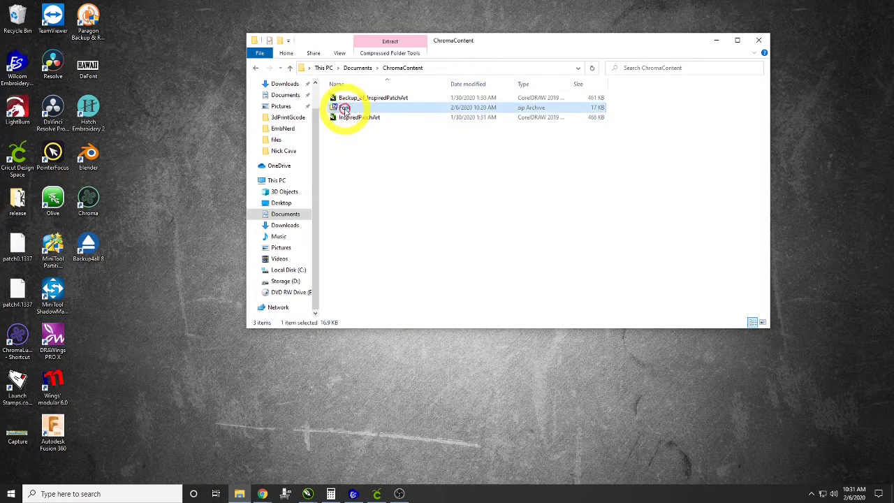
double_click(344, 110)
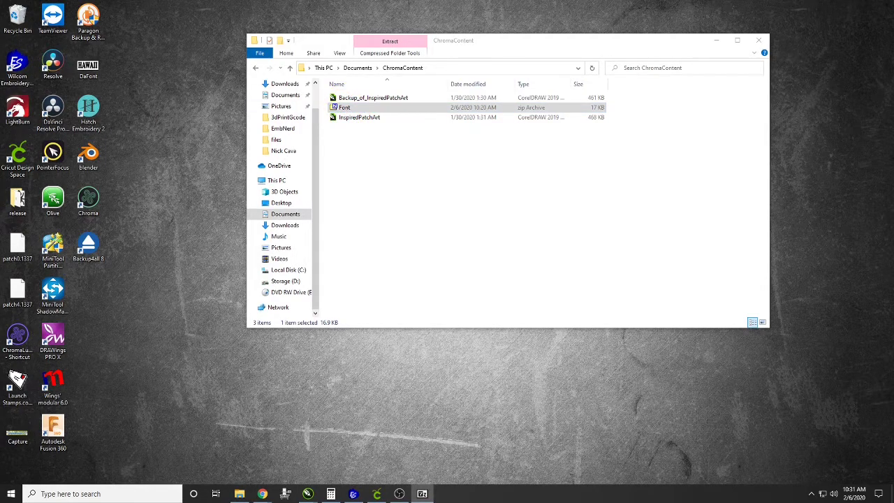
right_click(374, 109)
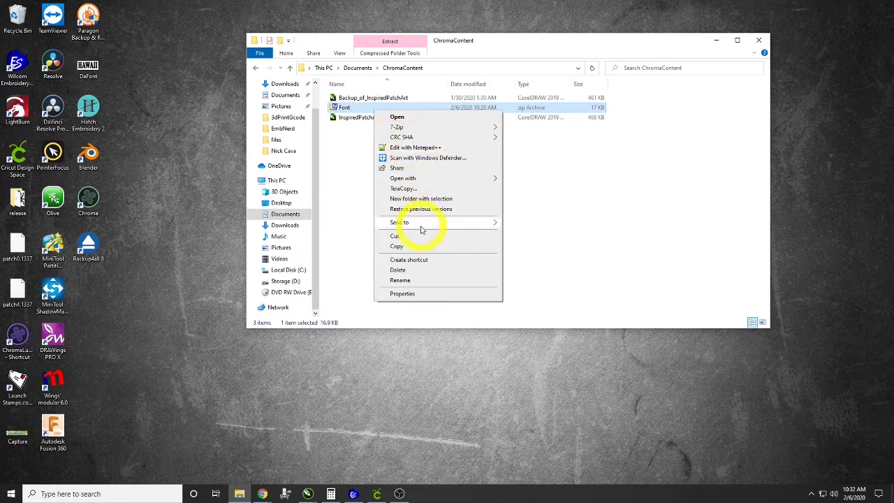
mouse_move(421, 181)
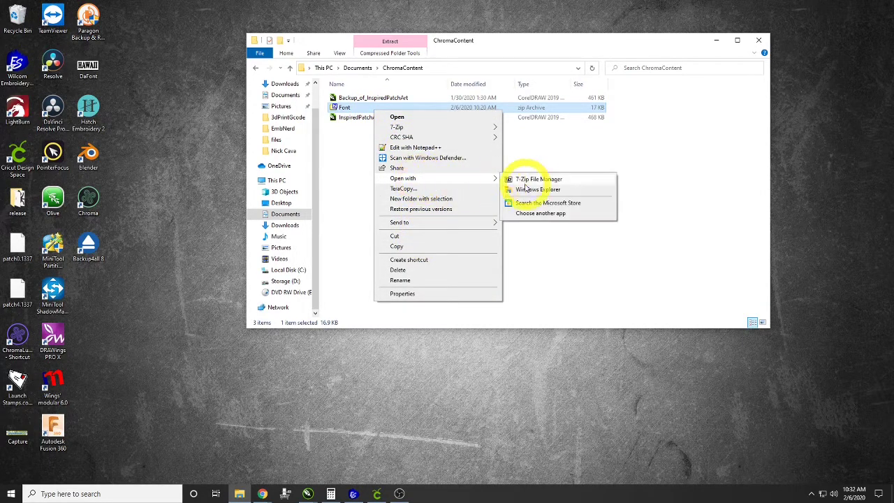
left_click(534, 189)
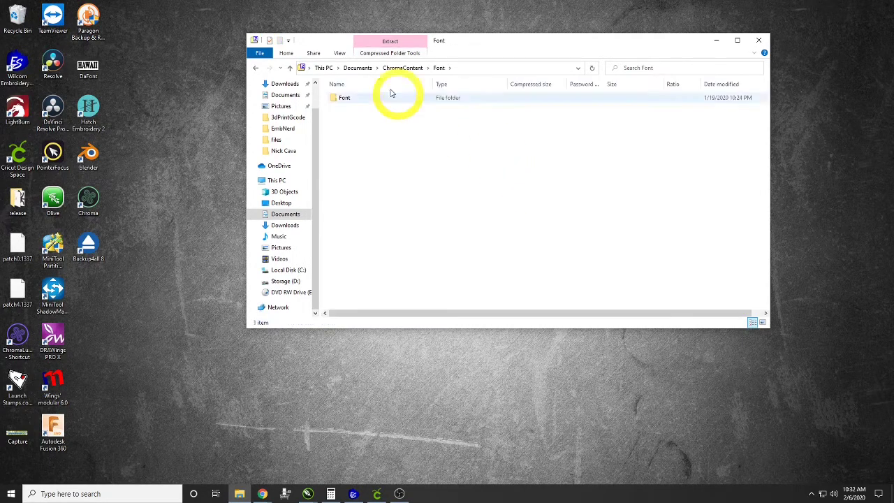
left_click(391, 55)
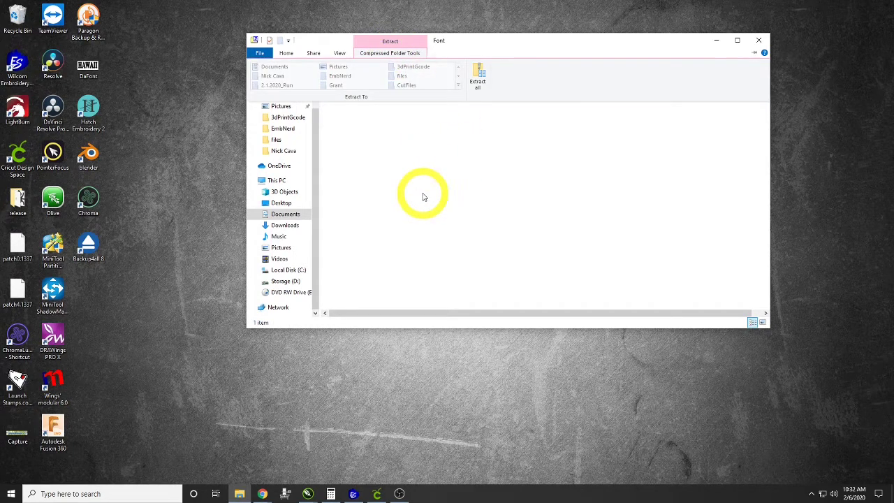
left_click(418, 55)
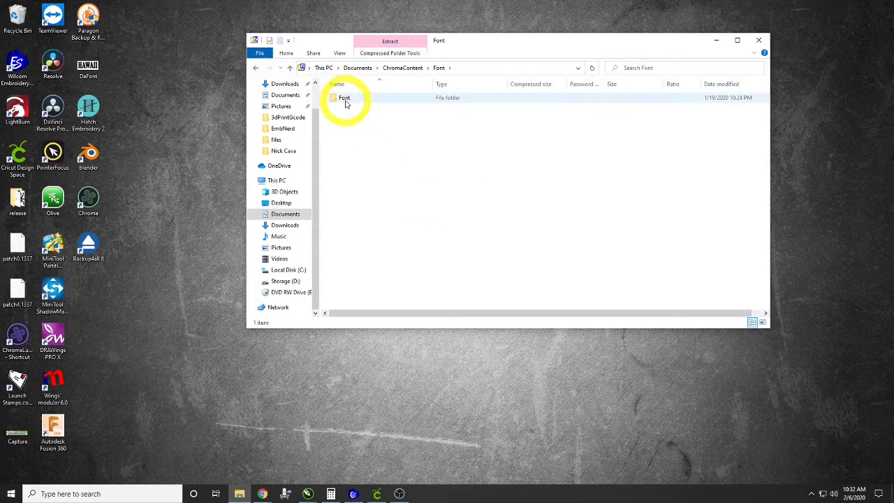
double_click(346, 98)
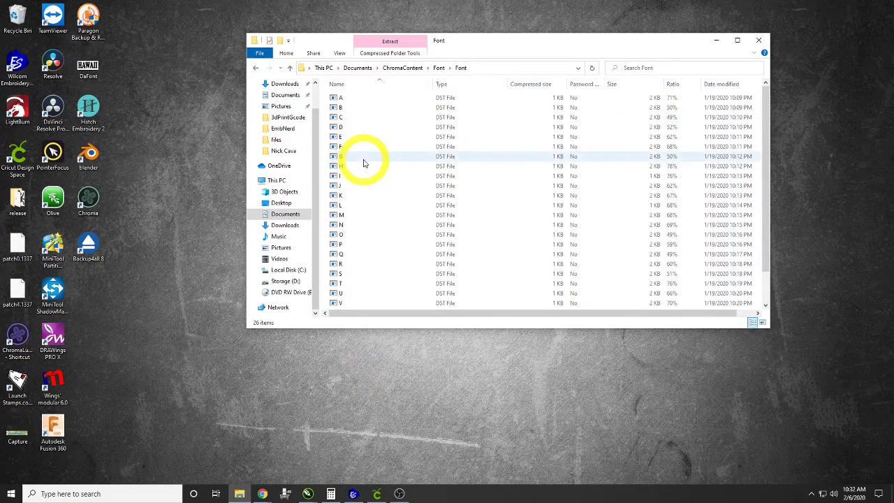
Extract the whole Font archive to D:\Documents\ChromaContent\Font.
left_click(392, 59)
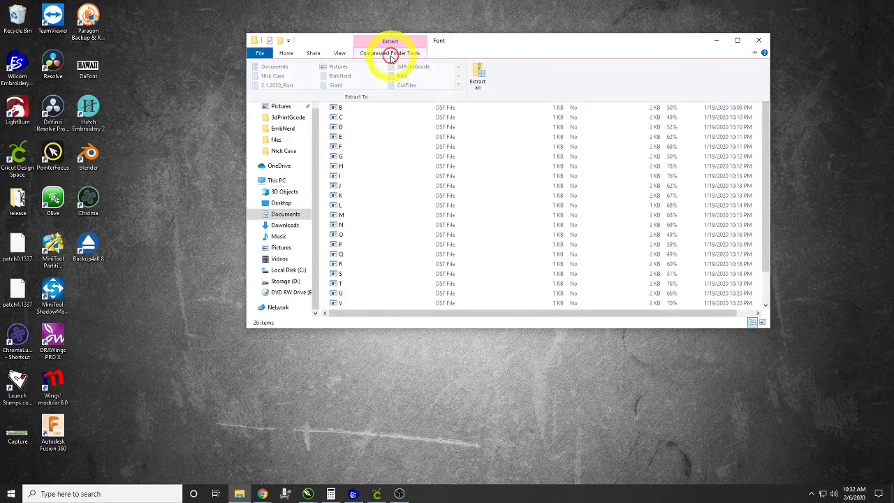
left_click(472, 76)
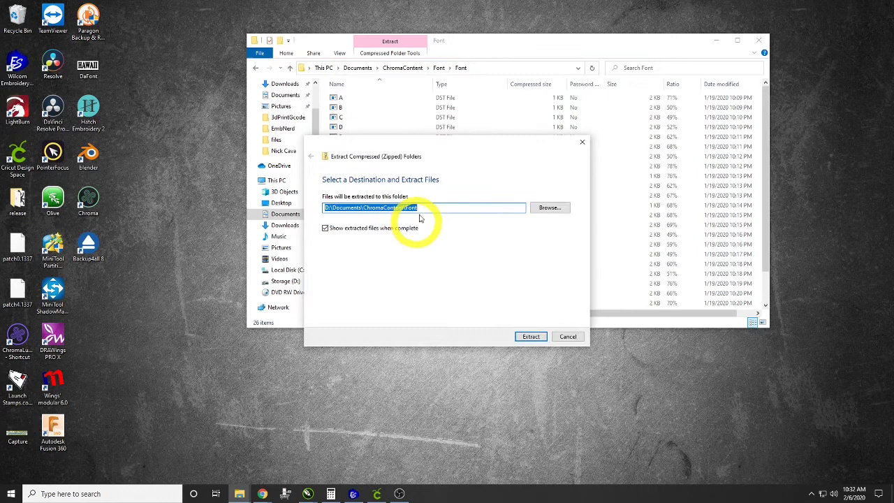
left_click(535, 338)
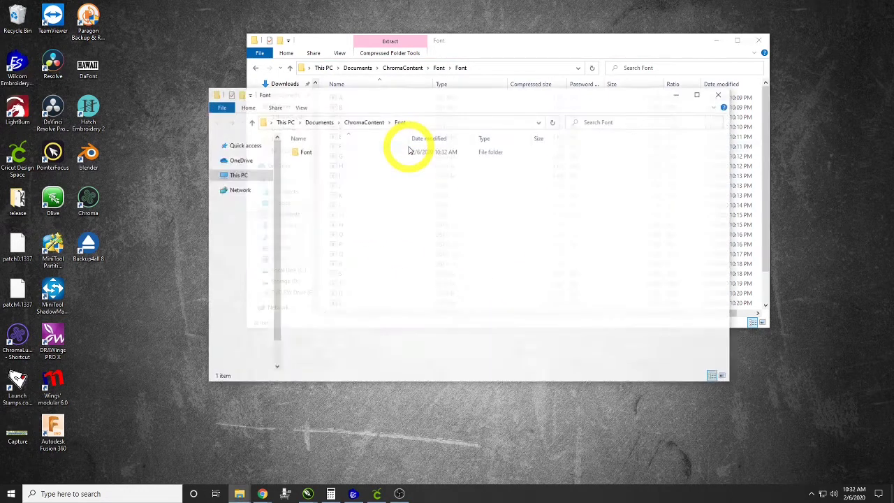
Rename the inner Font folder inside the extracted ChromaContent\Font folder as "Jeffs Font".
left_click(368, 121)
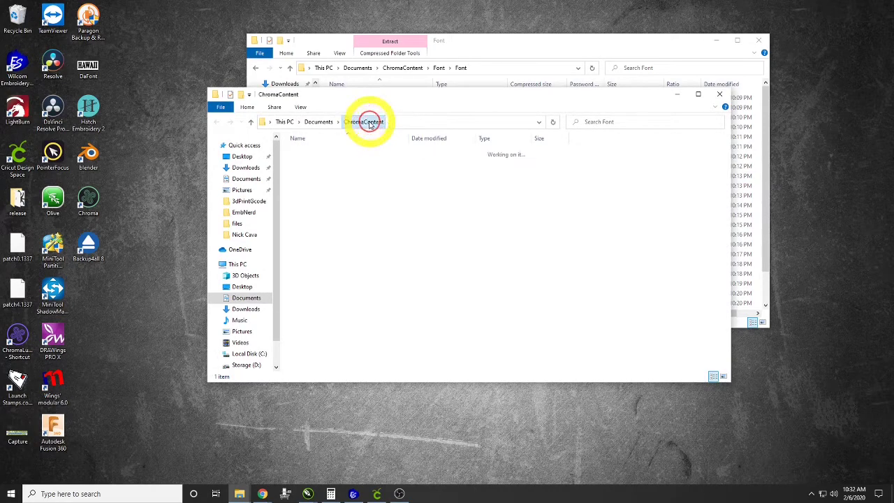
double_click(323, 152)
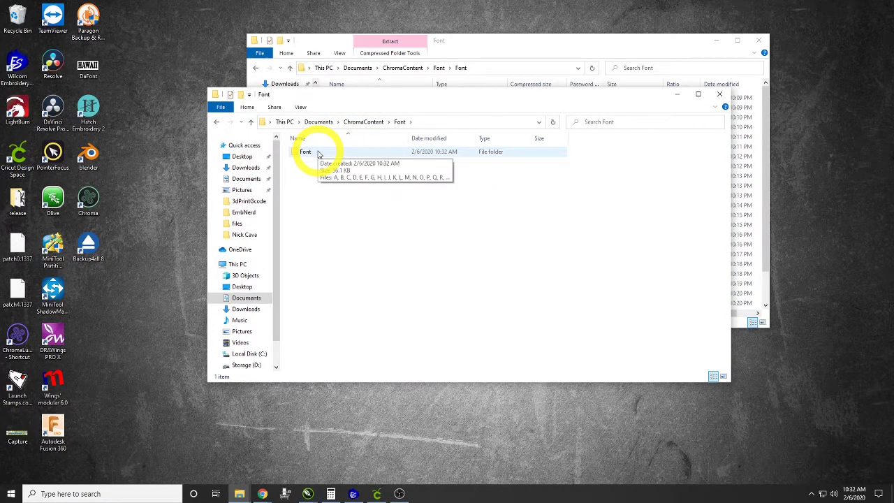
right_click(318, 153)
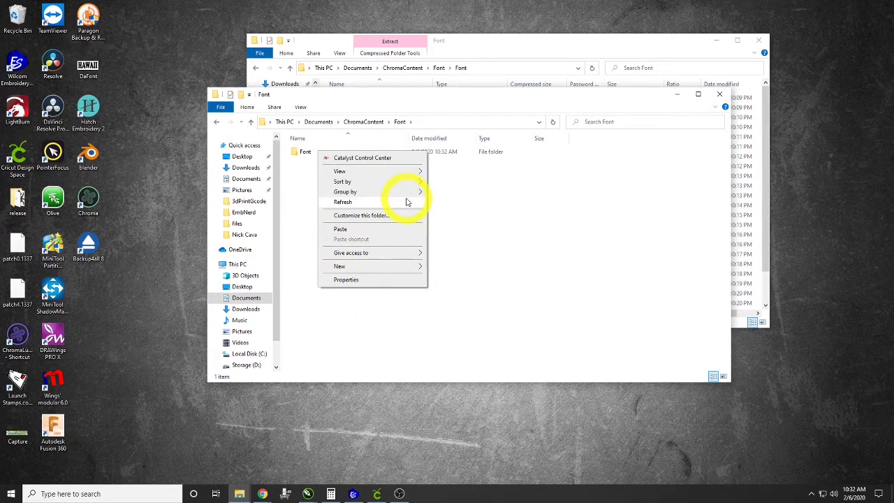
left_click(471, 222)
left_click(305, 153)
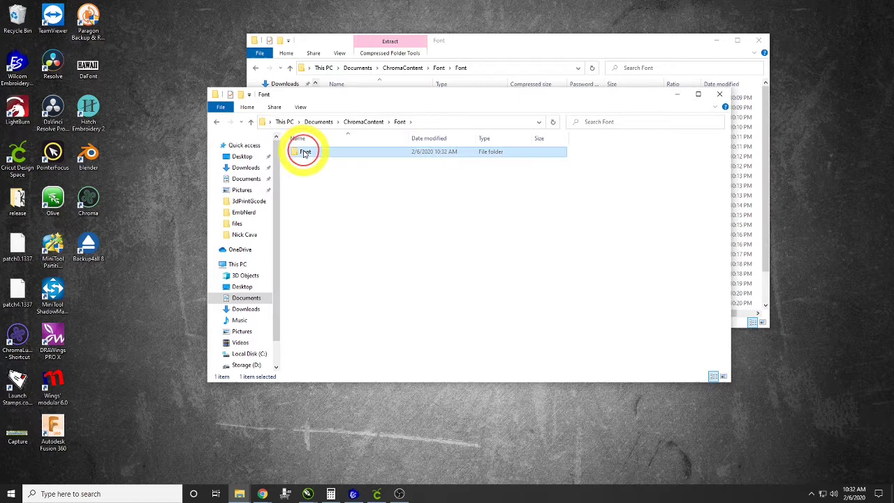
right_click(305, 153)
left_click(357, 355)
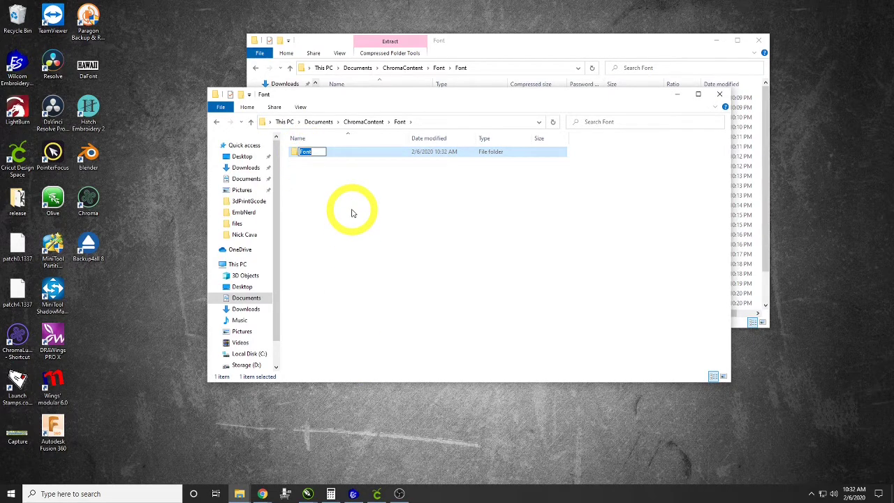
type("JeffsF")
key("BackSpace")
type("Font")
key("Return")
Copy the Jeffs Font folder from ChromaContent\Font.
key("alt+Up")
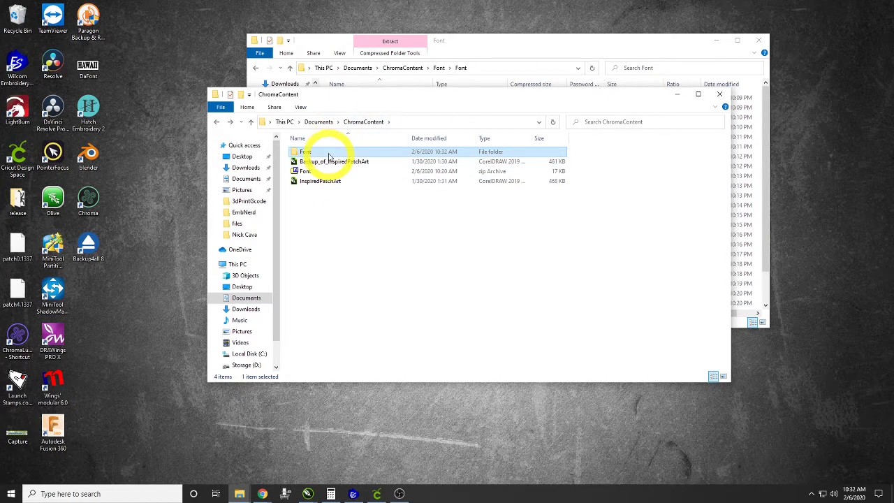
double_click(314, 154)
right_click(320, 154)
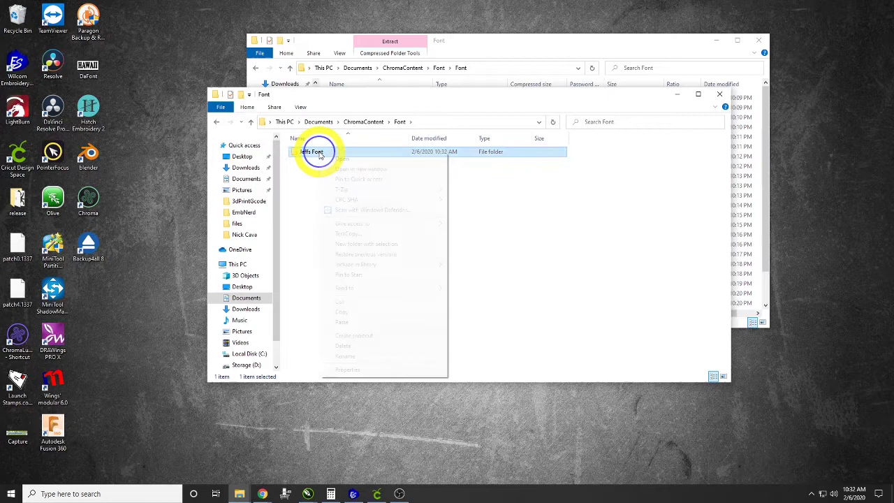
left_click(355, 313)
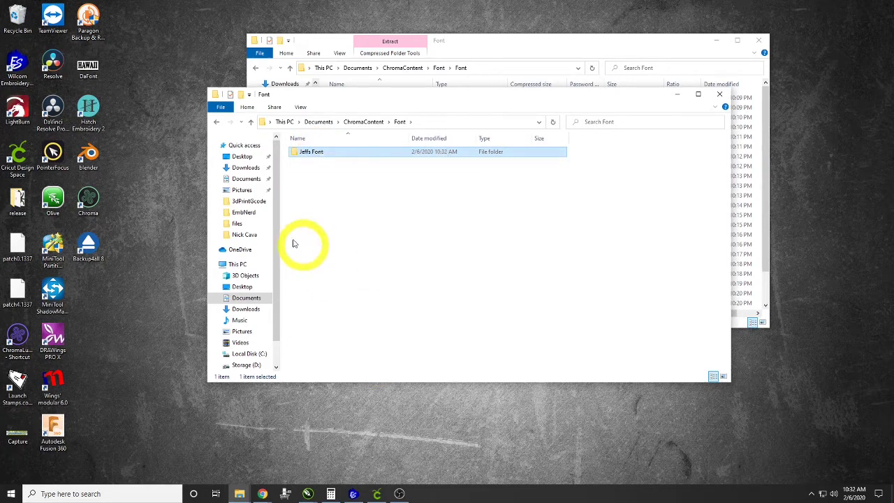
Create a new folder named Fonts in C:\Designs\Chroma.
left_click(248, 354)
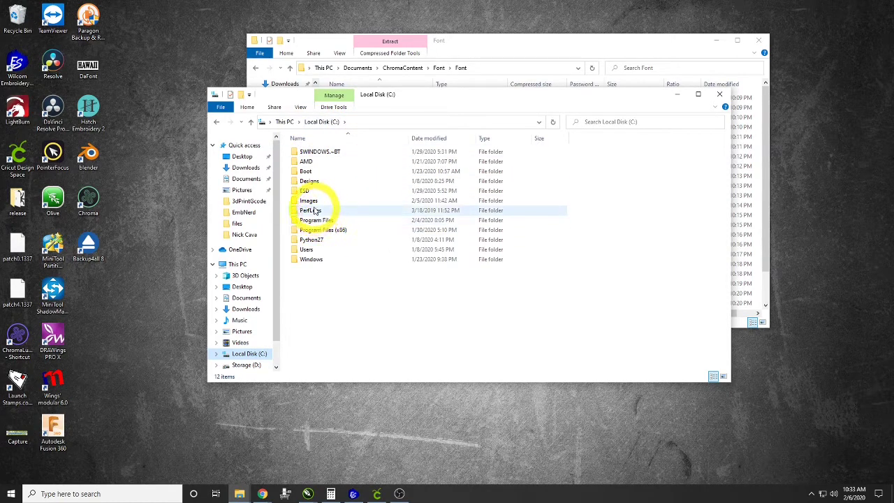
double_click(312, 183)
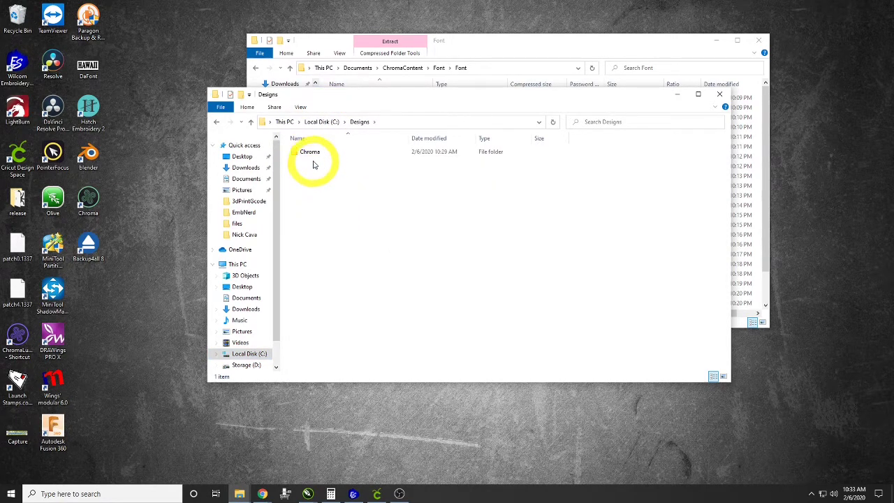
left_click(312, 152)
double_click(315, 152)
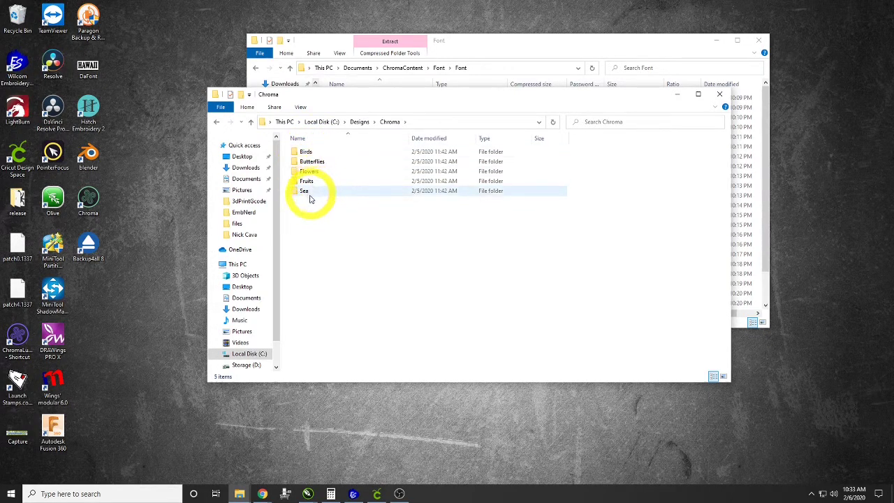
right_click(322, 239)
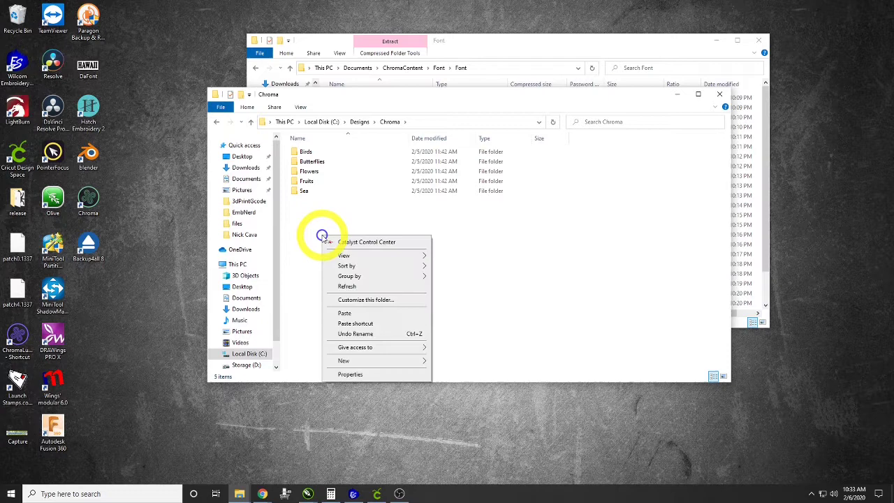
mouse_move(352, 367)
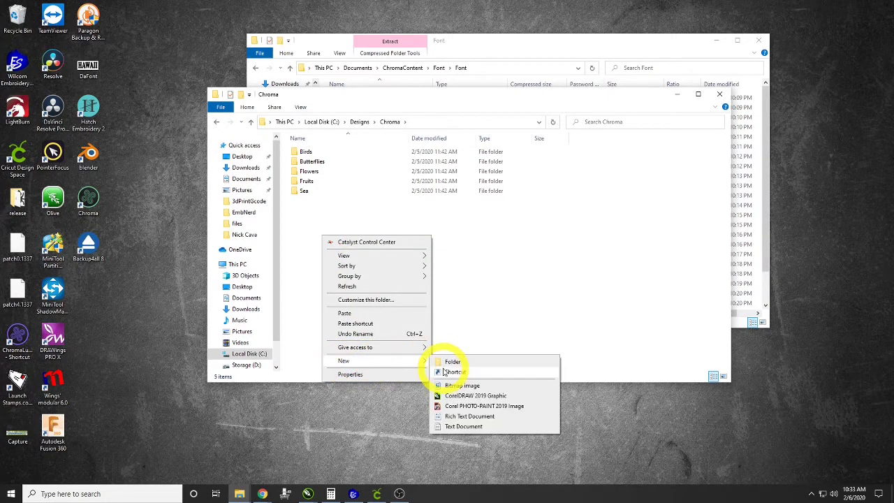
left_click(448, 363)
type("F")
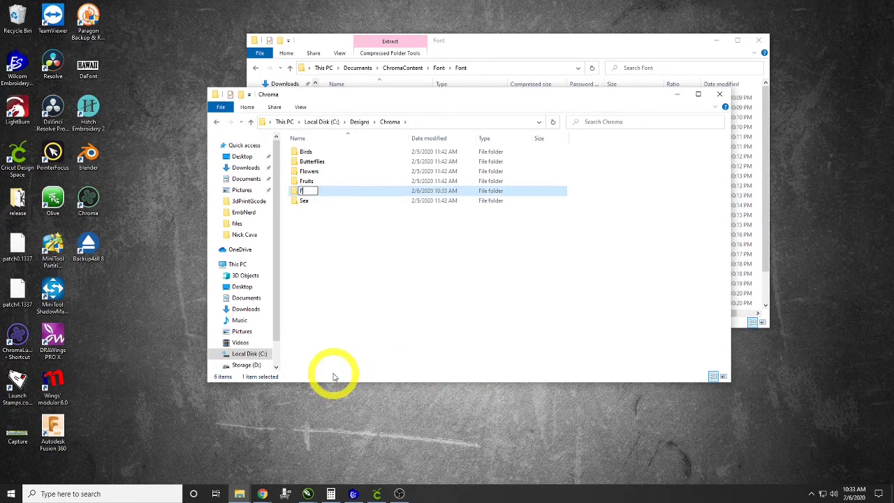
type("onts")
key("Return")
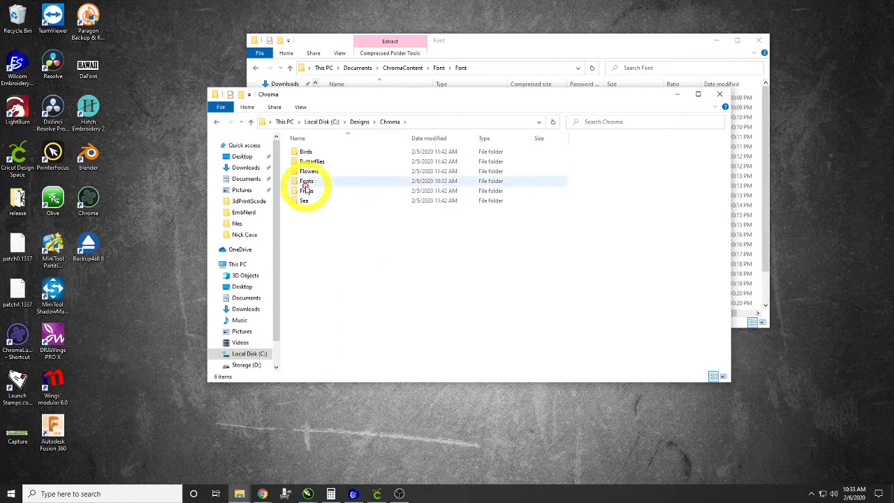
Paste the copied Jeffs Font folder into the new Fonts folder and open the pasted folder.
double_click(309, 188)
right_click(308, 186)
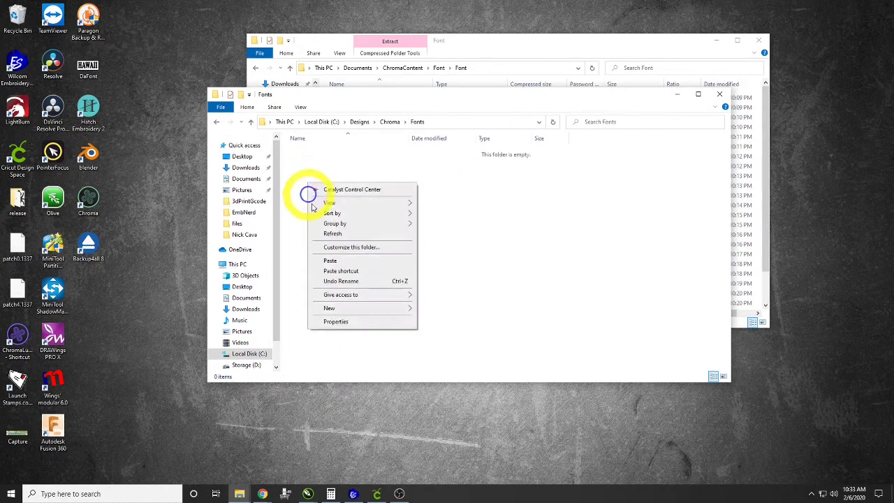
left_click(333, 262)
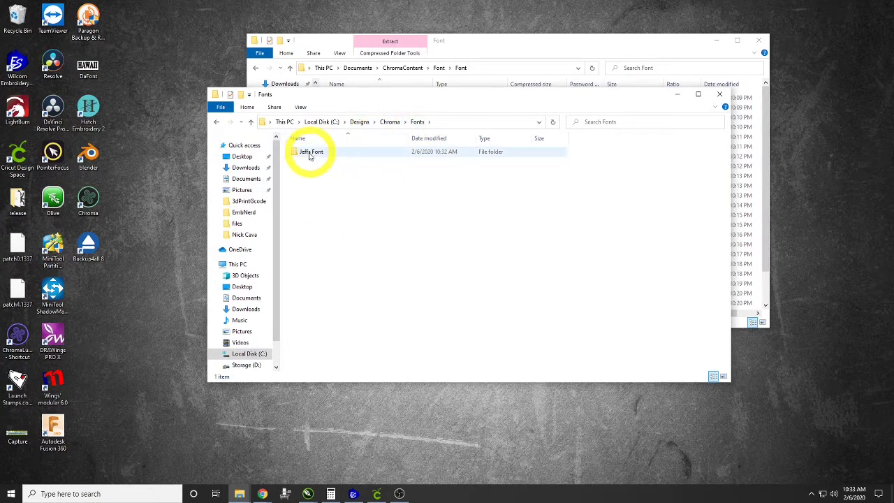
double_click(310, 153)
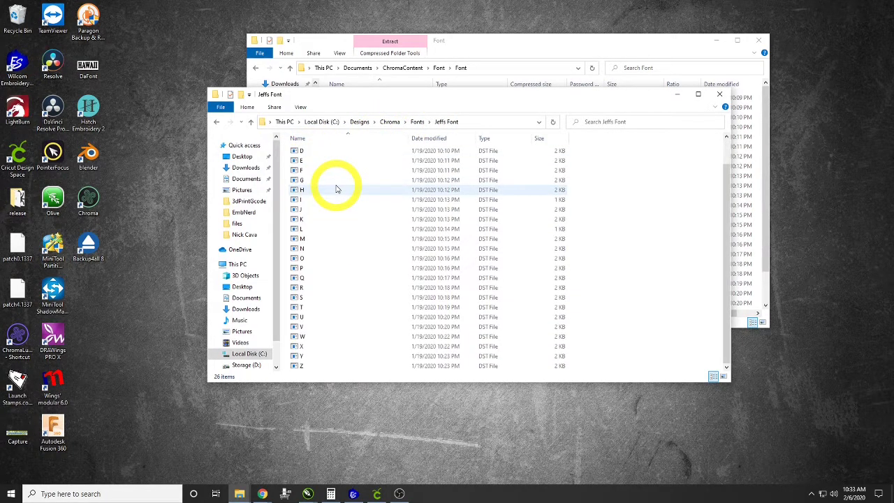
Return to the Fonts folder in C:\Designs\Chroma and create a second folder there named "Blaster".
mouse_move(336, 189)
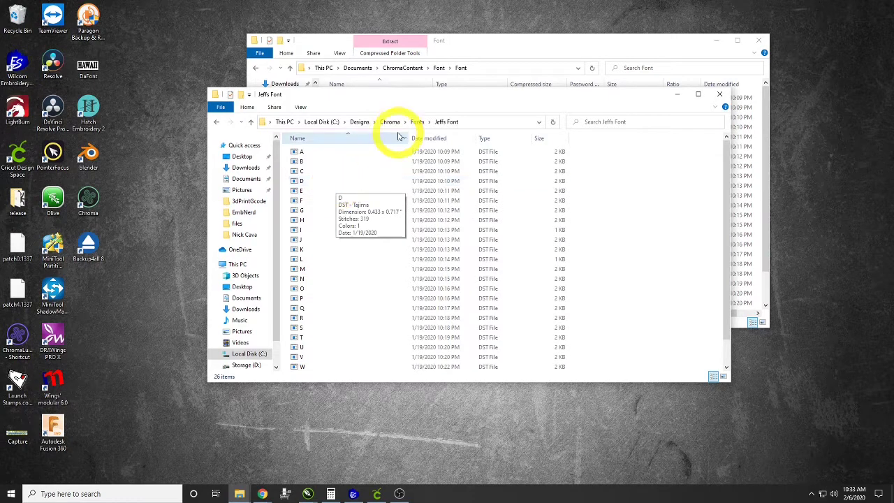
left_click(416, 122)
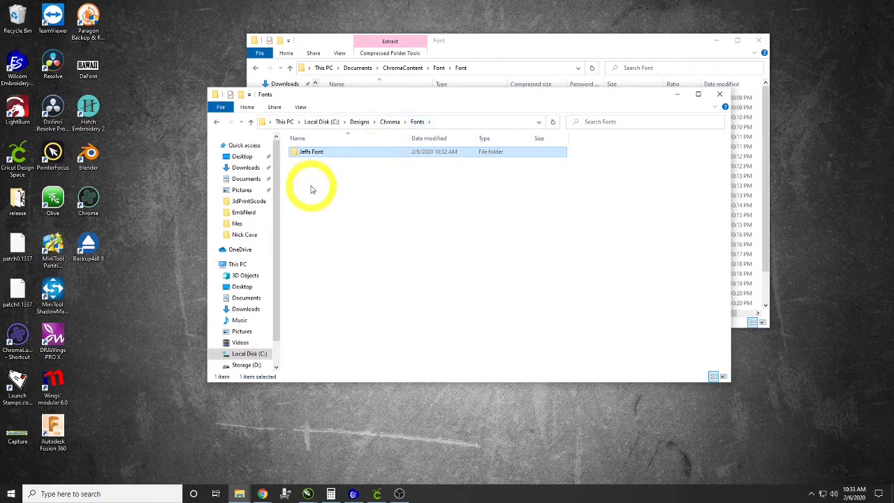
right_click(311, 186)
mouse_move(333, 316)
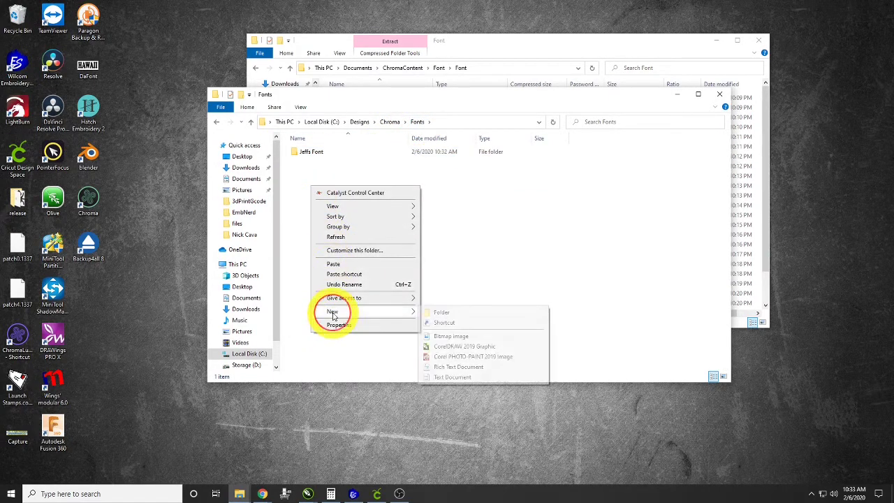
left_click(466, 314)
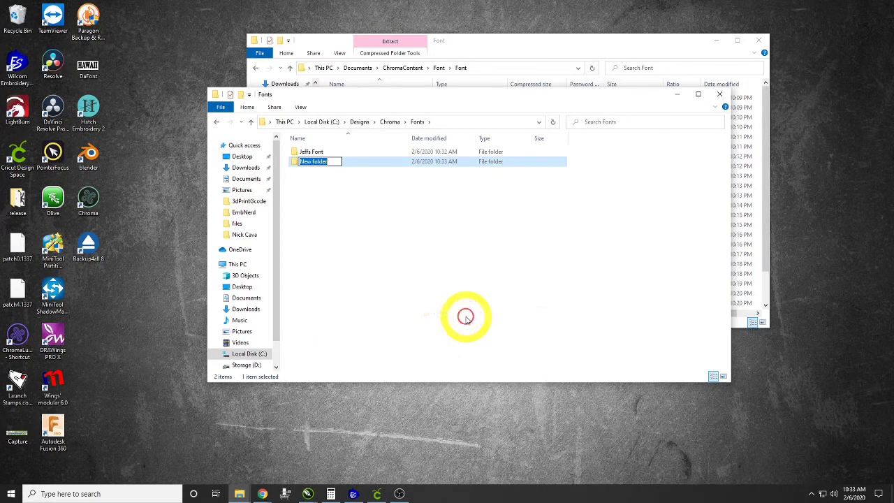
type("Blaster")
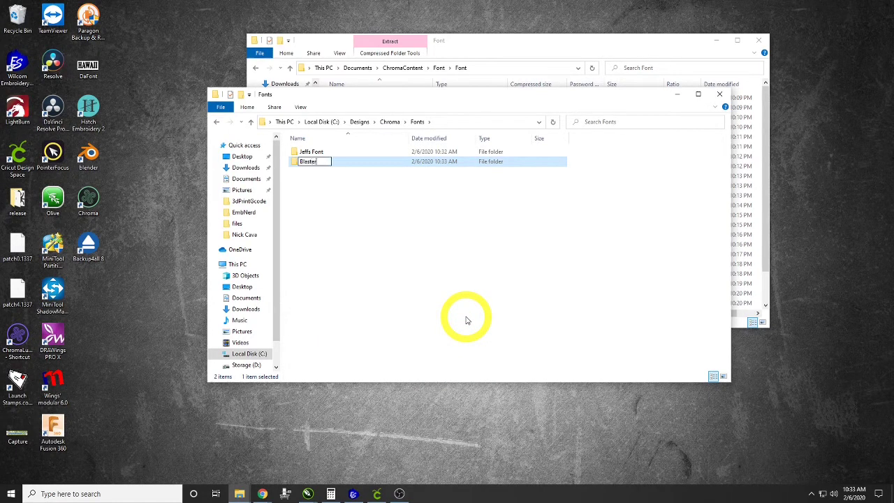
key("Return")
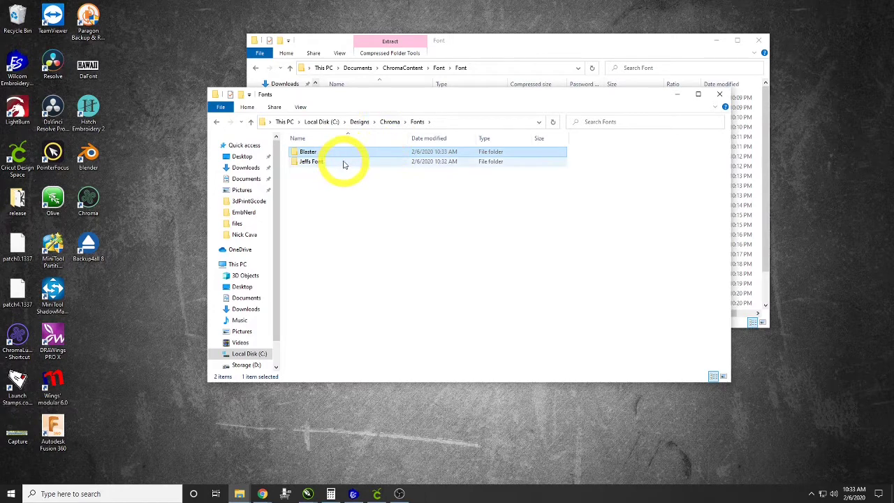
Launch Chroma without activating it, keep the Inspire level, accept the disabled output notice and maximize the program window.
double_click(89, 202)
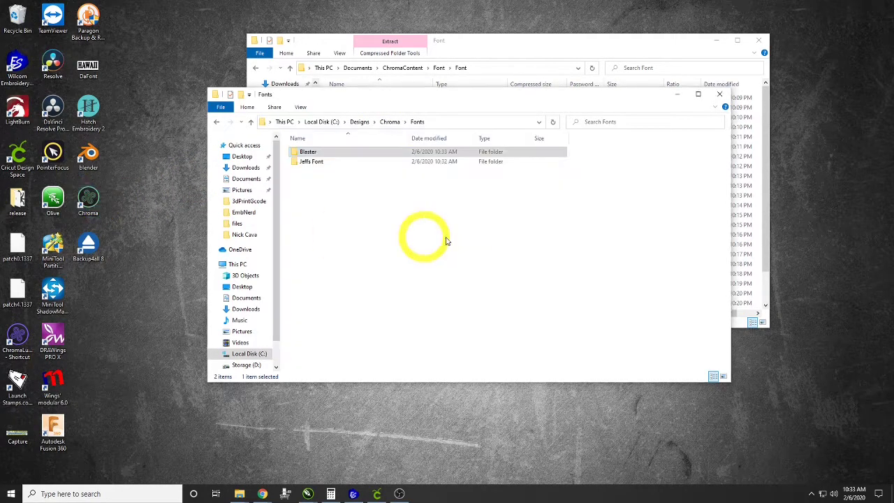
left_click(506, 314)
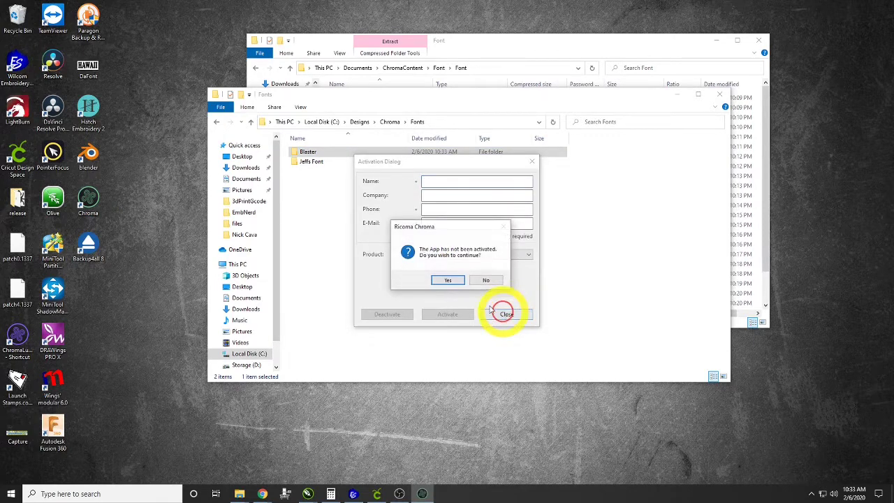
left_click(449, 281)
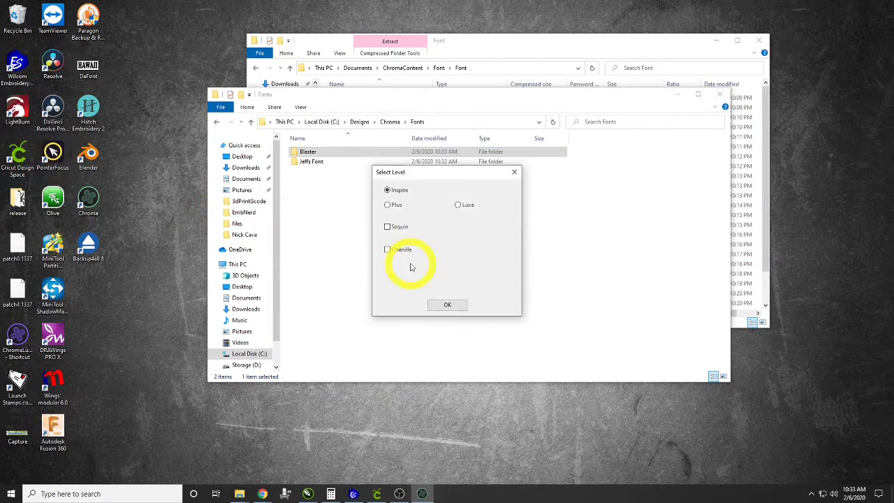
left_click(451, 309)
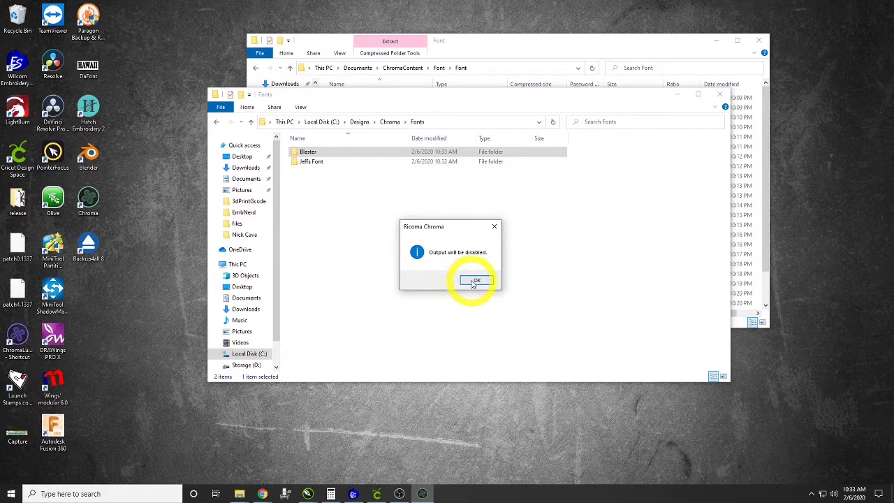
left_click(474, 282)
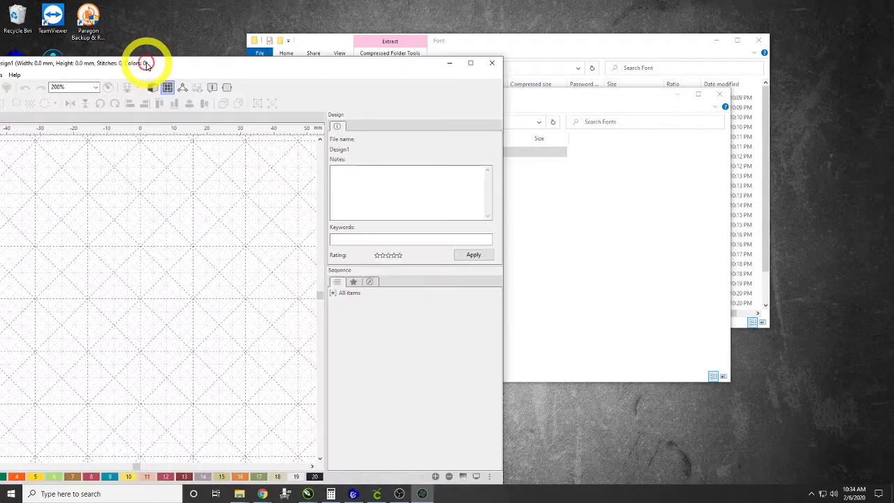
left_click_drag(150, 64, 450, 4)
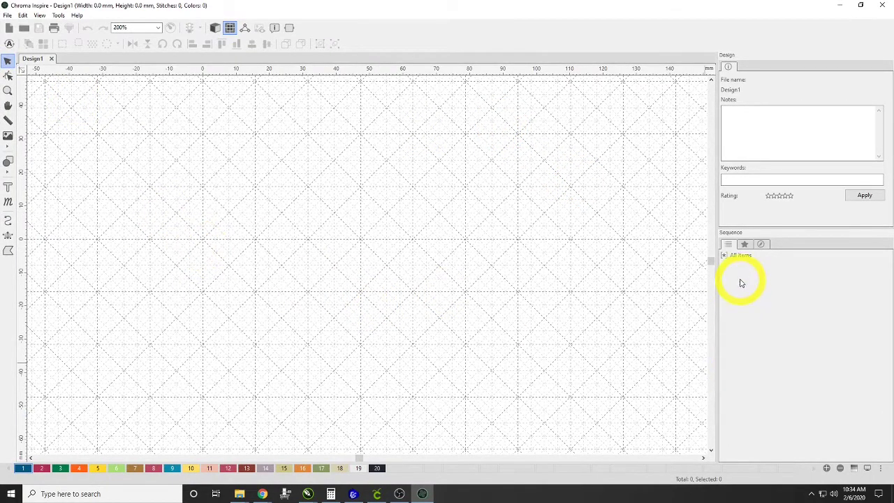
Show the Chroma design library and browse the letter designs in Fonts > Jeffs Font.
left_click(744, 250)
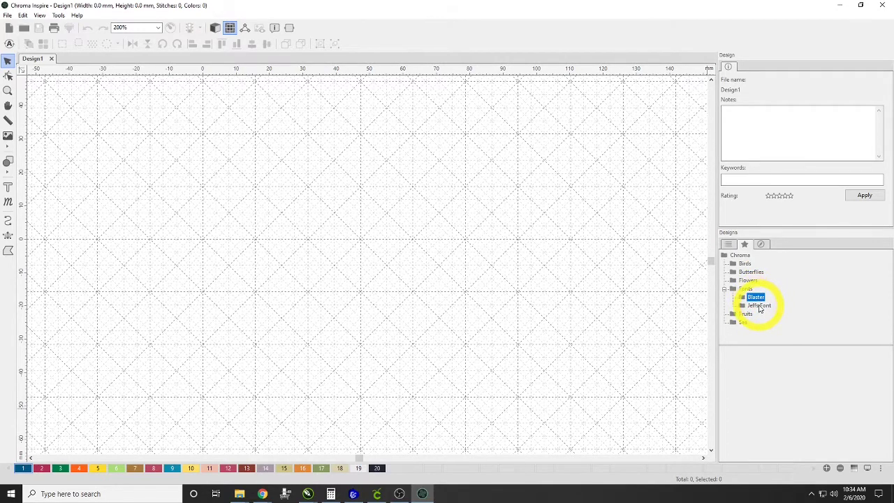
left_click(760, 309)
scroll(794, 370, "down", 2)
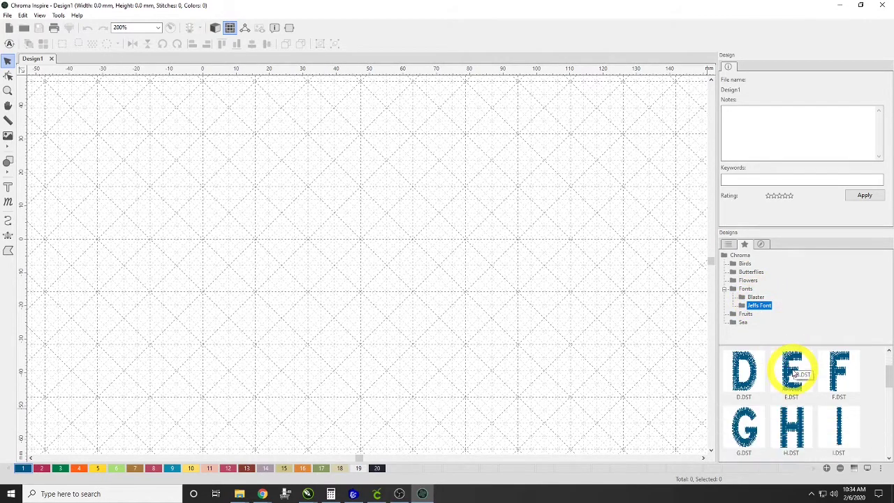
scroll(793, 374, "down", 1)
scroll(794, 373, "up", 2)
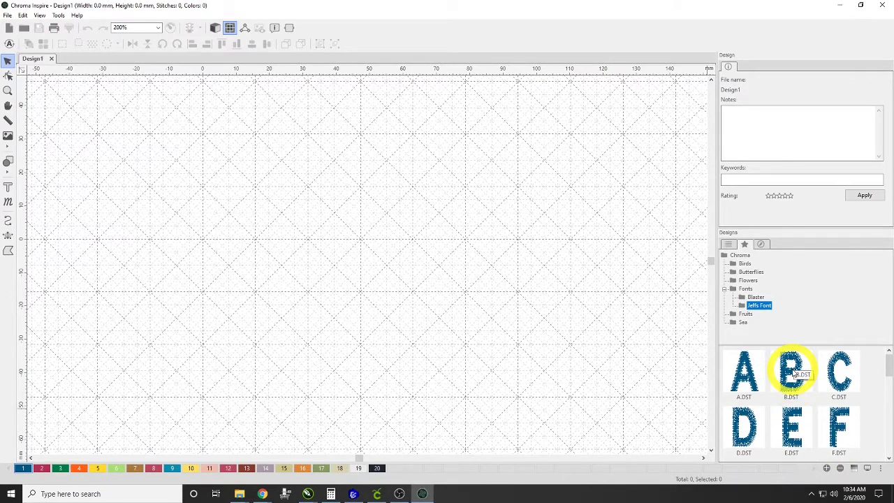
scroll(793, 374, "down", 1)
Place the letter designs E, M and B from Jeffs Font side by side in Design1, starting just beside the origin.
left_click(791, 385)
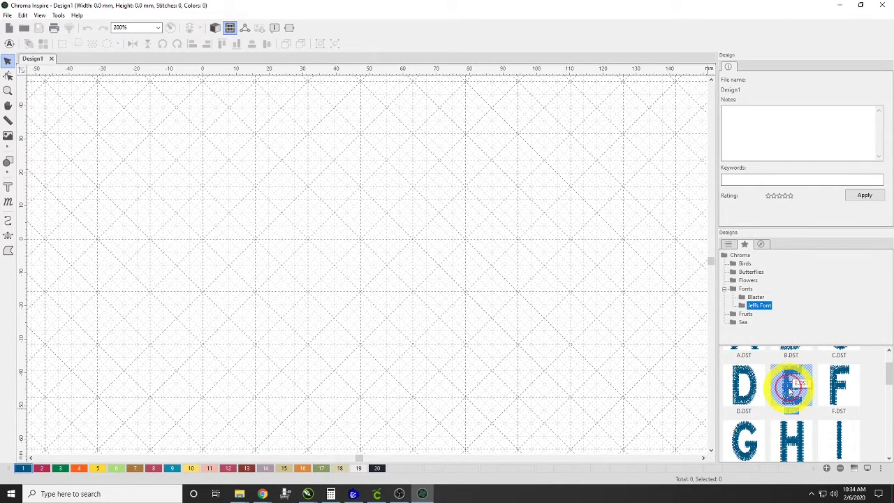
left_click_drag(792, 384, 225, 254)
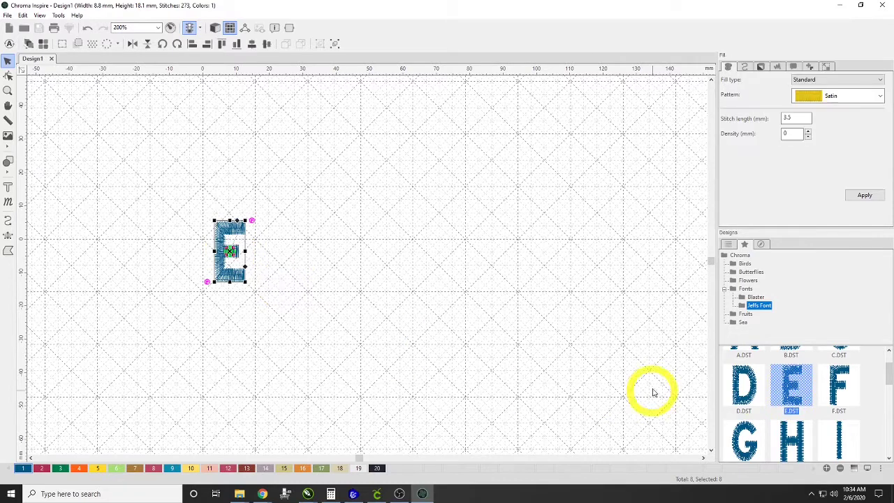
scroll(796, 409, "down", 3)
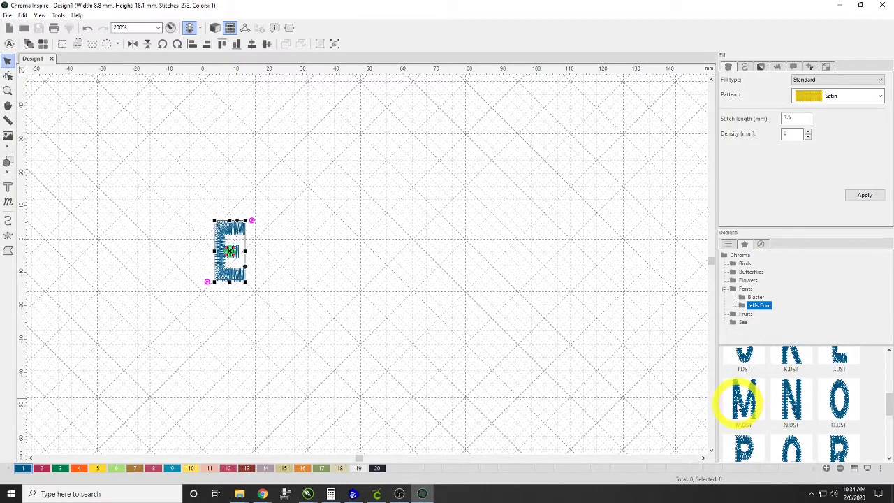
left_click_drag(744, 401, 277, 255)
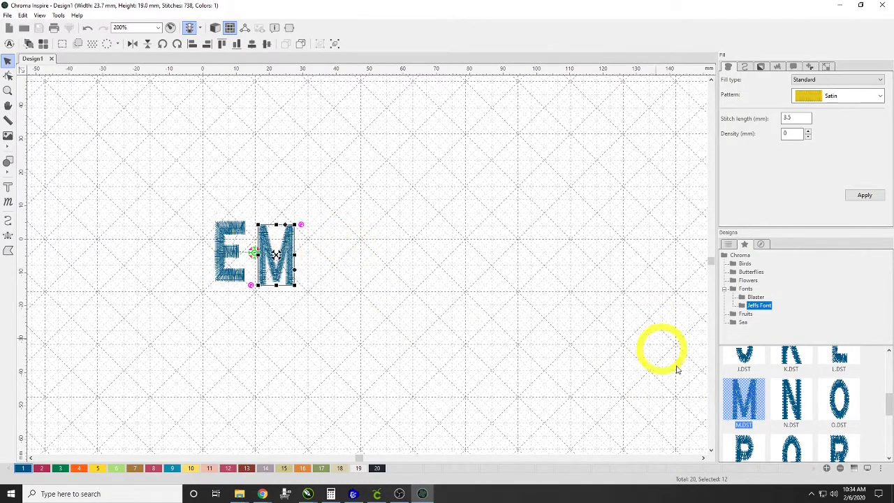
scroll(788, 415, "up", 4)
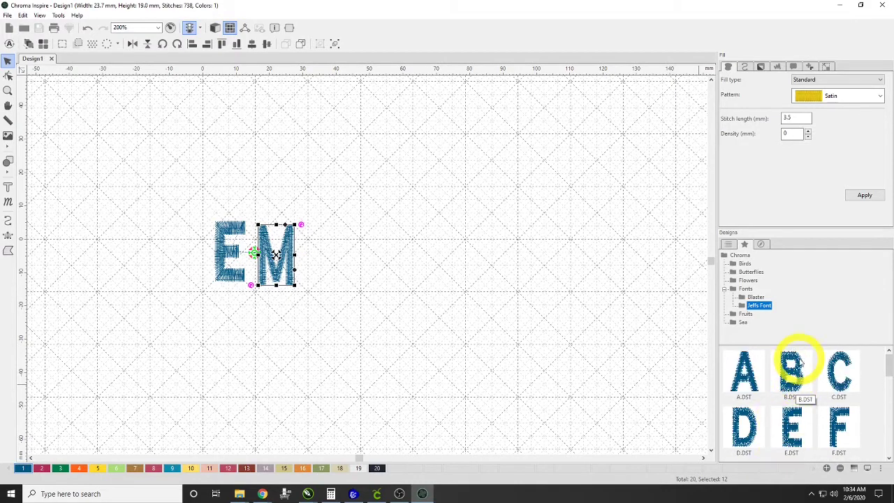
left_click_drag(404, 283, 339, 256)
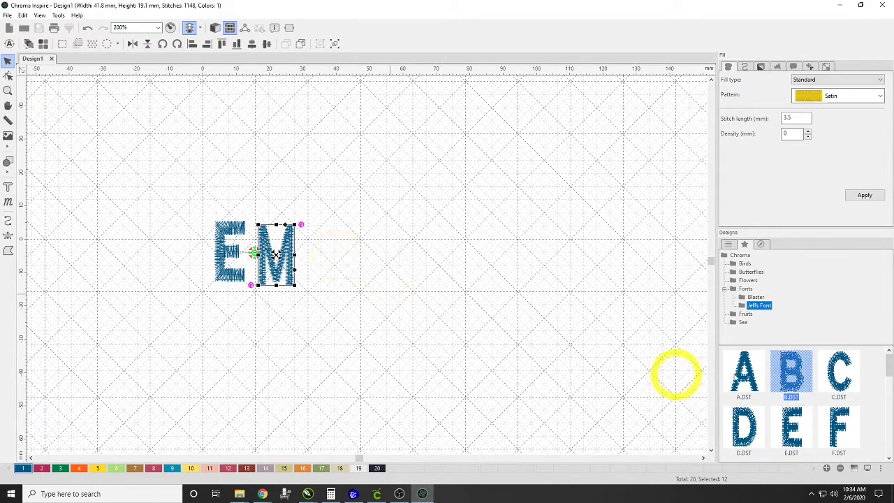
Add the letter designs N, E, R and D from Jeffs Font in a row after the B.
scroll(831, 380, "down", 1)
scroll(823, 391, "down", 1)
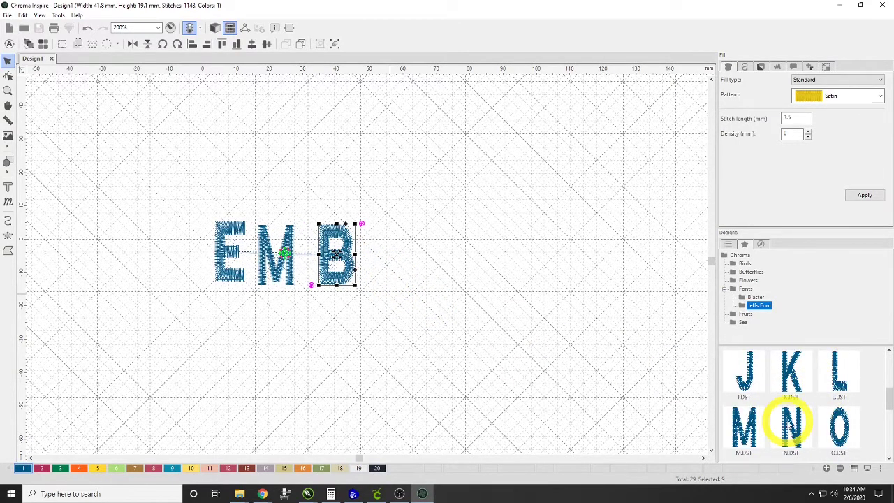
left_click_drag(791, 423, 395, 244)
scroll(796, 397, "up", 3)
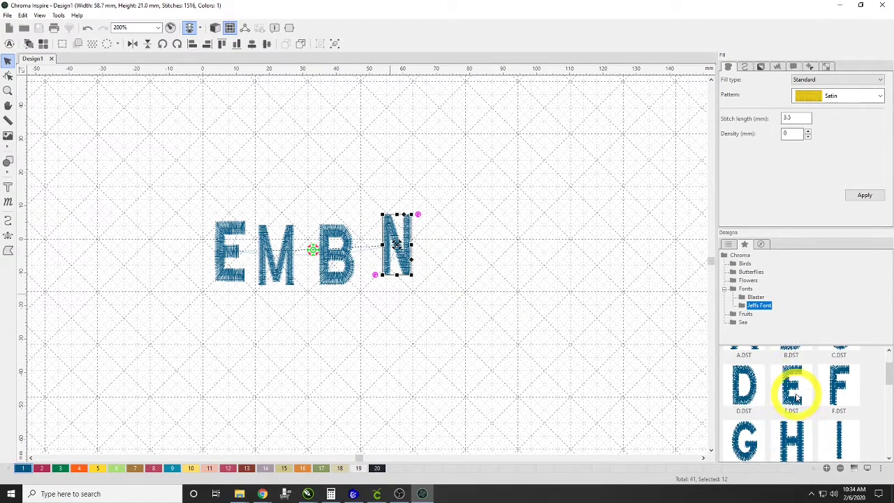
left_click_drag(793, 386, 469, 255)
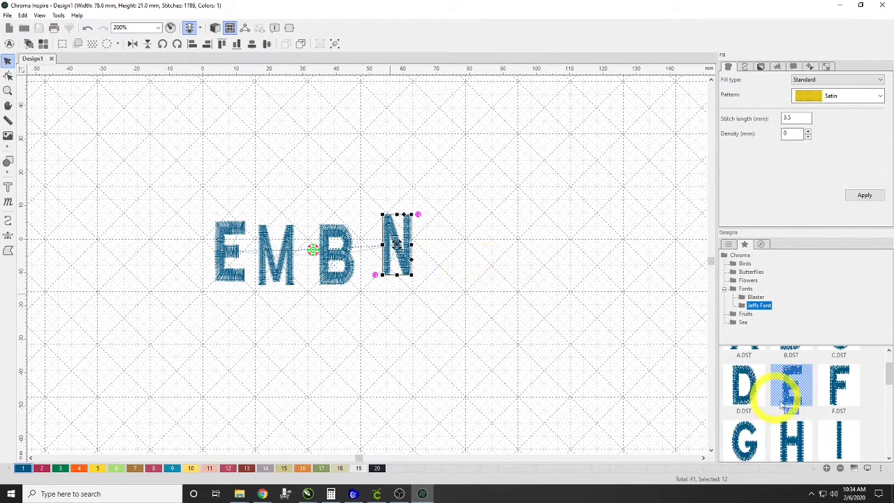
scroll(810, 402, "down", 4)
left_click_drag(823, 410, 780, 412)
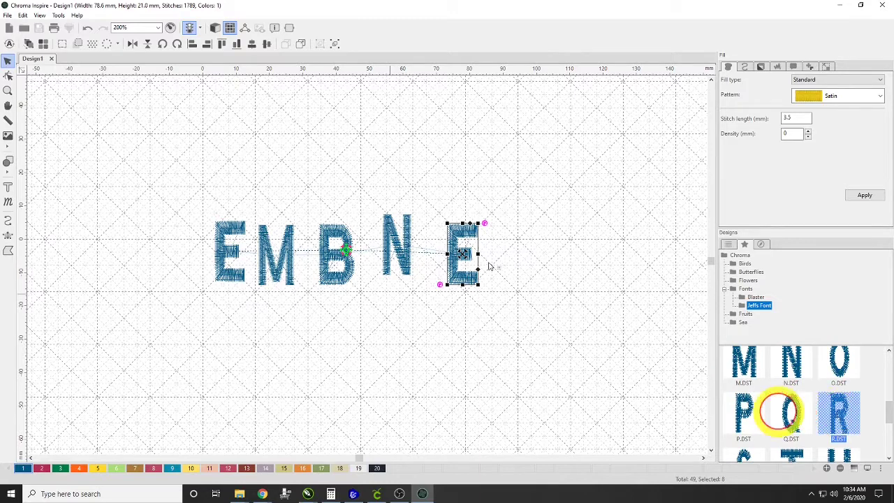
left_click_drag(489, 265, 521, 257)
scroll(794, 379, "up", 3)
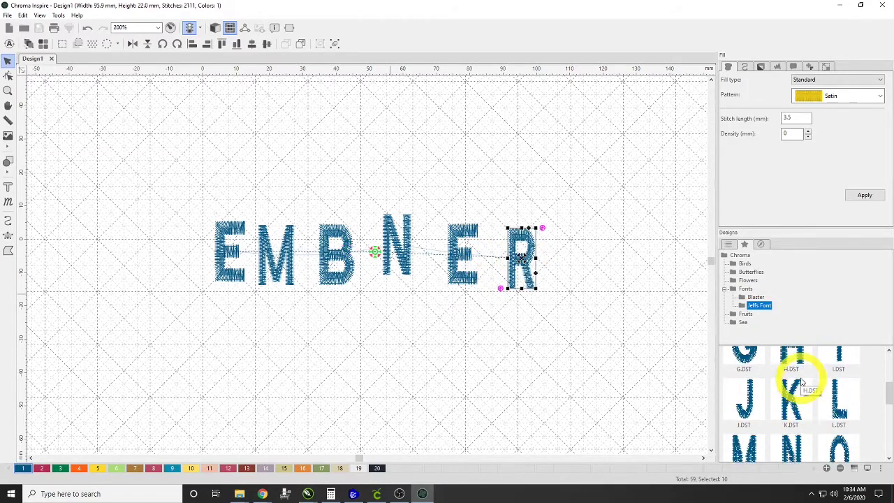
scroll(804, 378, "up", 3)
left_click_drag(743, 372, 568, 264)
Tighten the letter spacing by moving N, R and D close to the second E, and B and the first E close to M.
left_click_drag(404, 253, 440, 266)
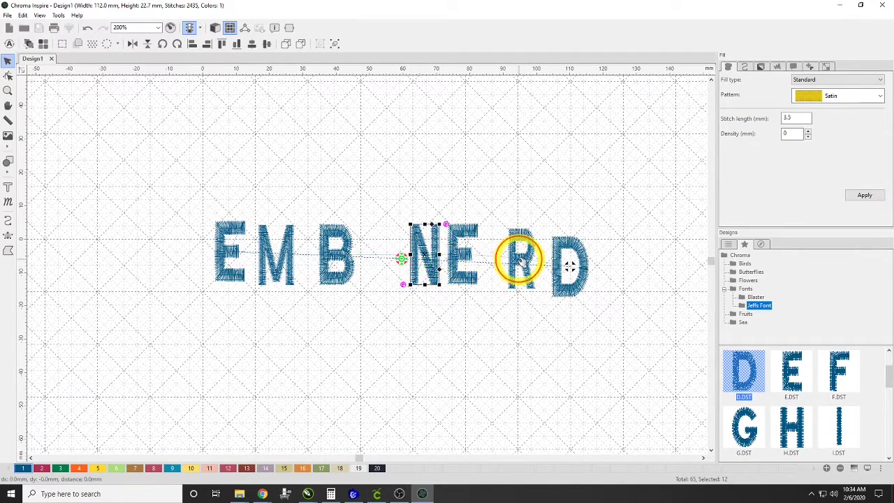
left_click_drag(520, 259, 497, 258)
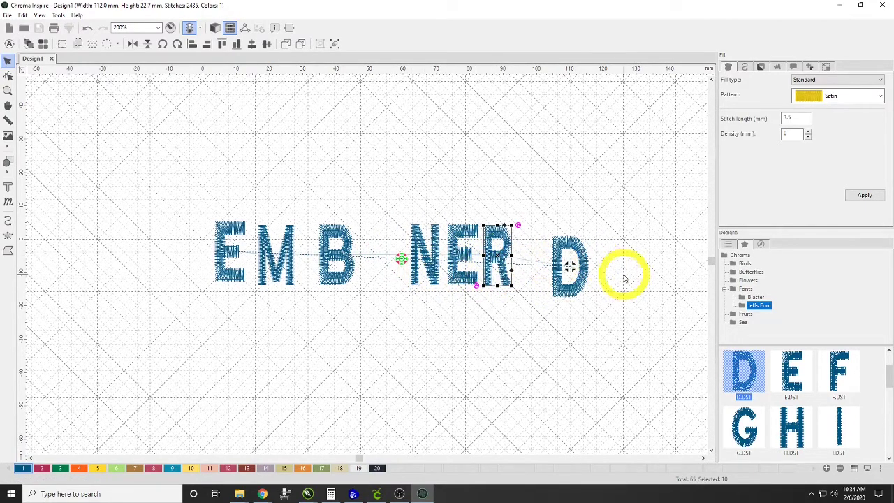
left_click_drag(579, 270, 547, 262)
left_click_drag(347, 254, 321, 253)
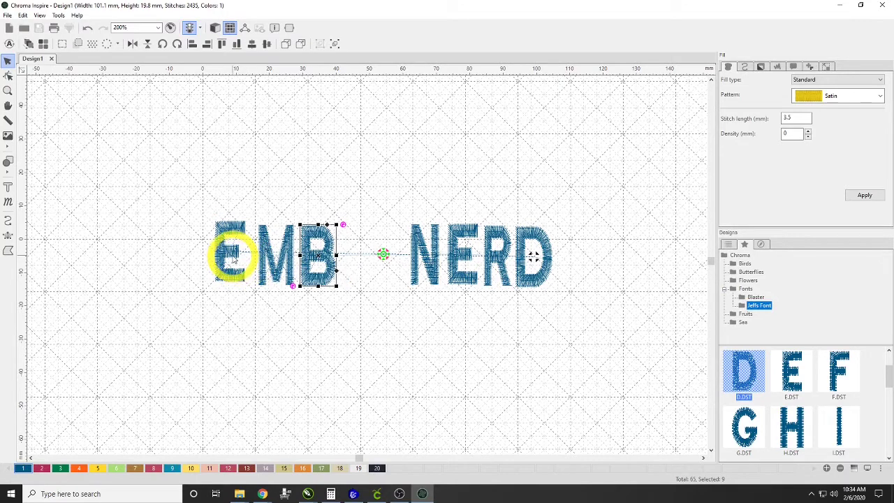
left_click_drag(234, 258, 243, 257)
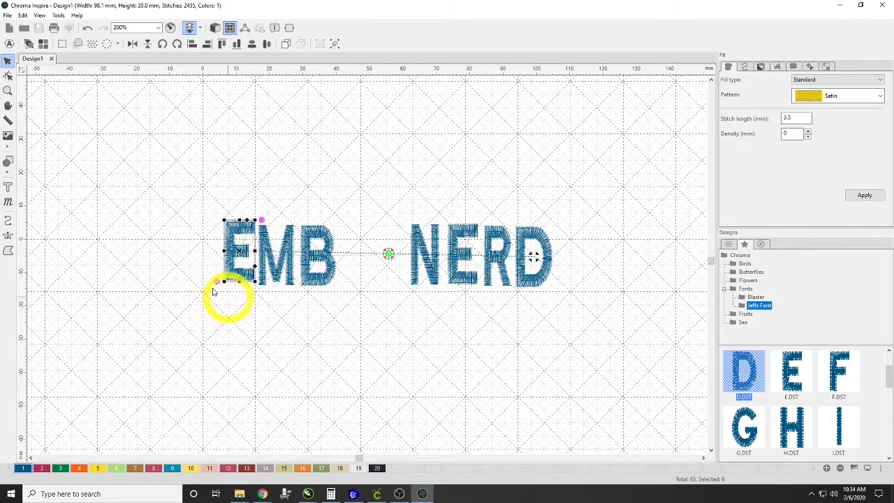
Align all letters along their bottom edges, and move the word NERD closer to EMB, leaving a small word gap.
left_click_drag(176, 194, 595, 313)
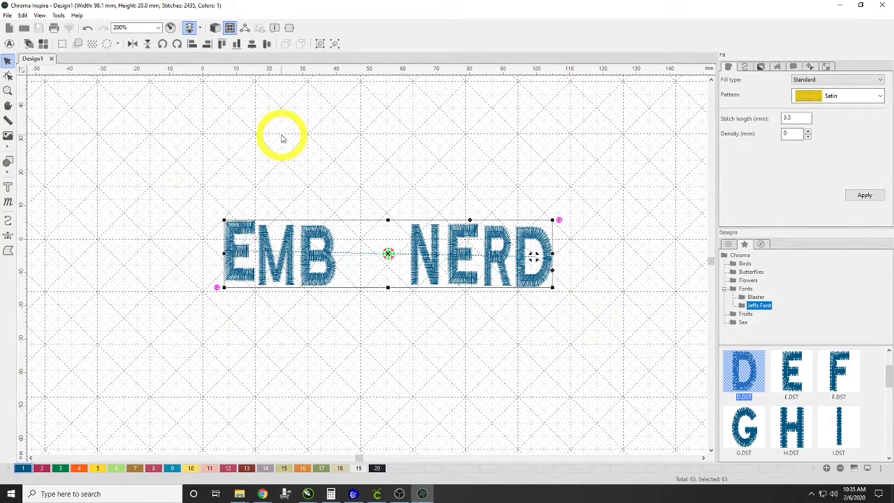
left_click(238, 44)
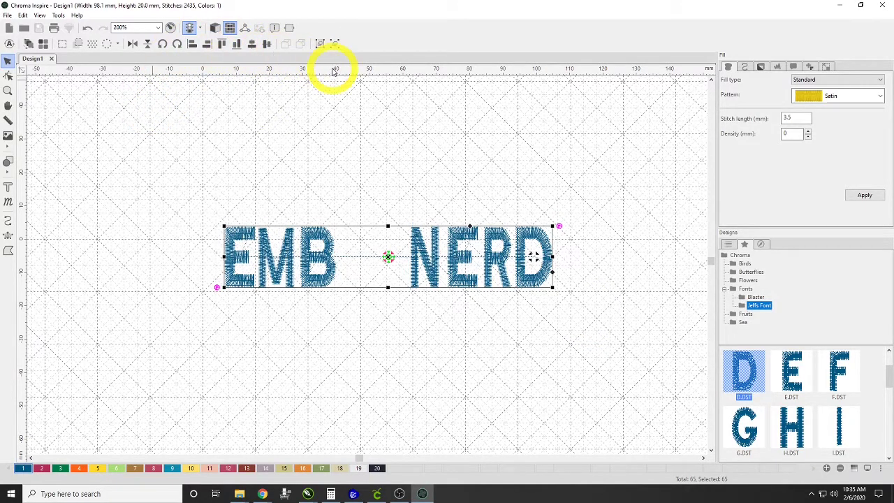
left_click(314, 135)
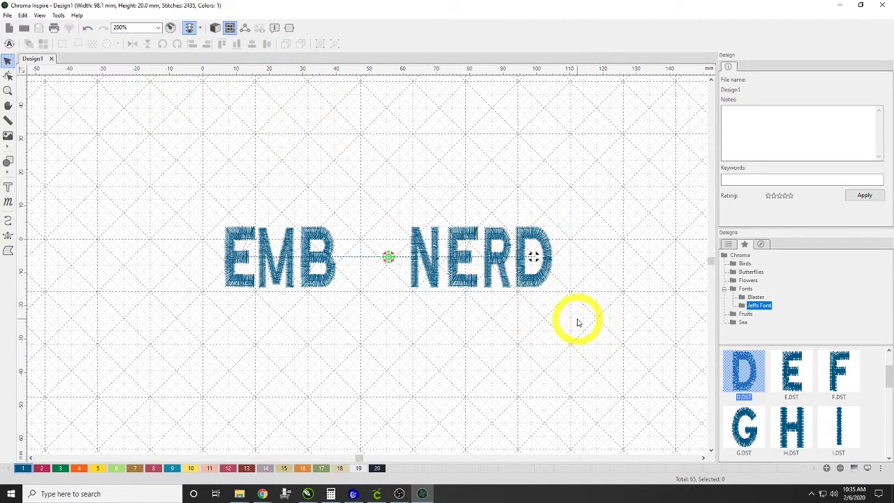
left_click(439, 251)
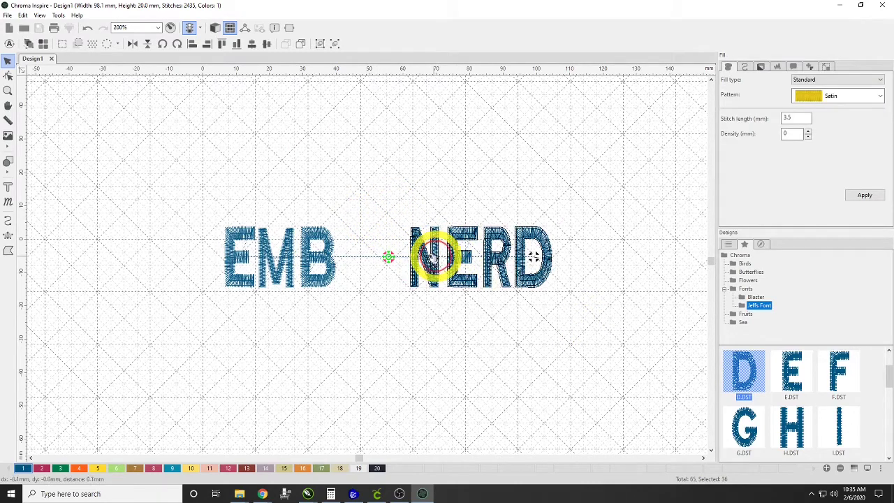
left_click_drag(431, 256, 383, 257)
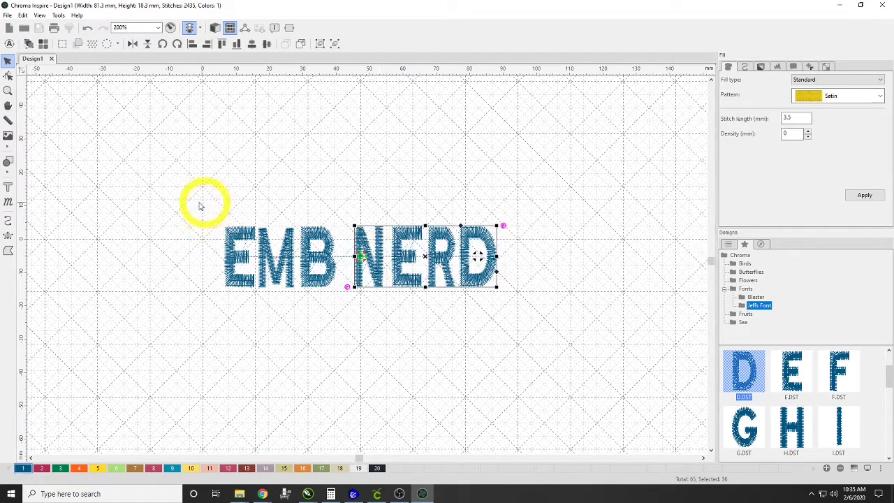
Bottom-align the complete EMB NERD lettering again and clear the selection.
left_click_drag(194, 202, 597, 306)
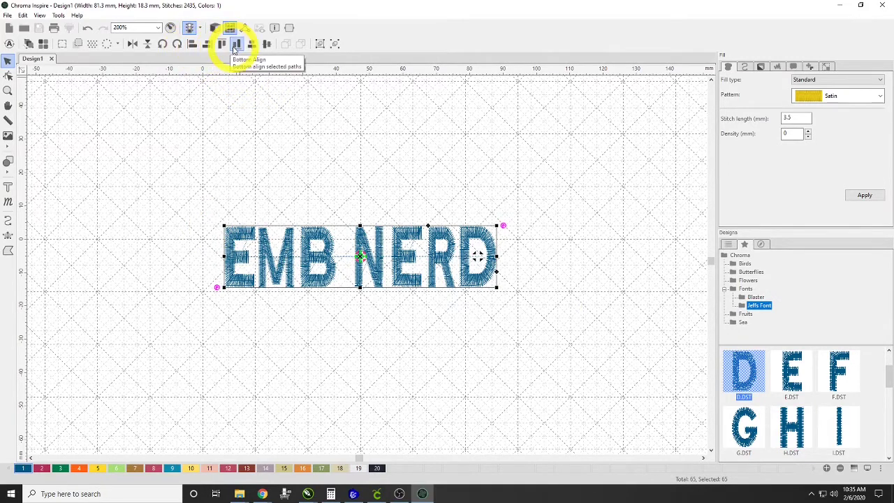
left_click(236, 44)
left_click(165, 185)
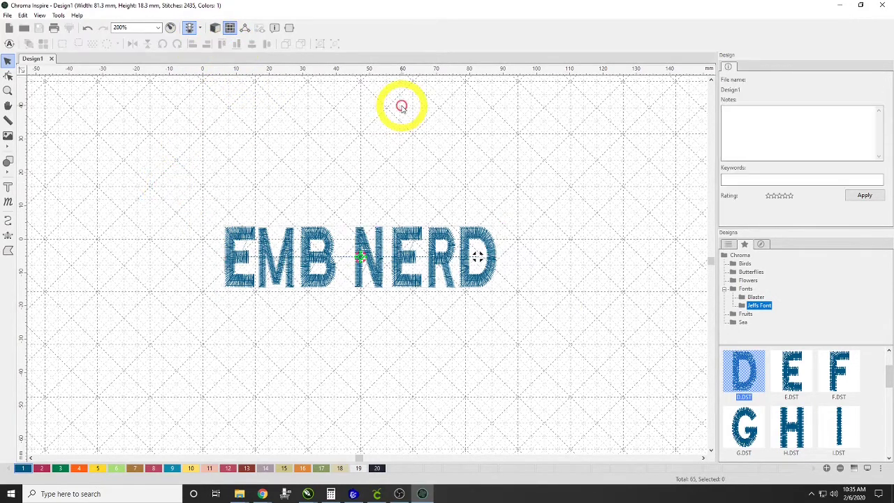
Turn on the 3D stitch preview and examine the EMB NERD lettering up close.
left_click(215, 28)
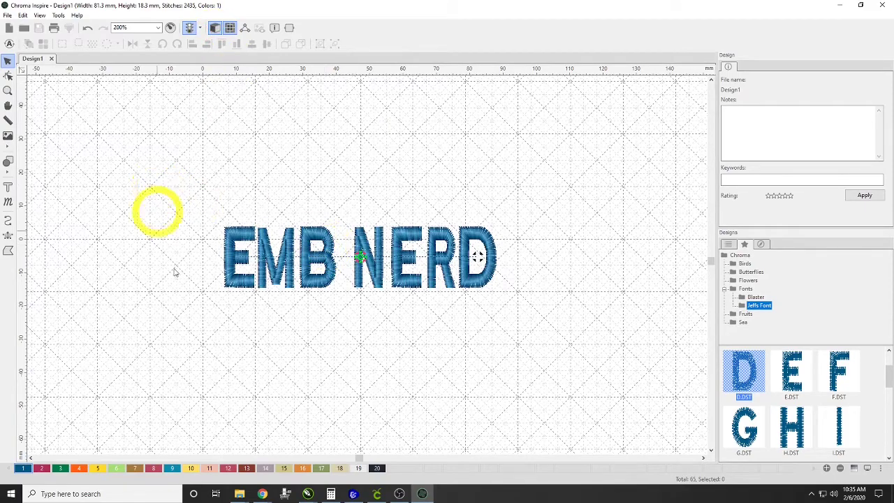
scroll(337, 282, "up", 5)
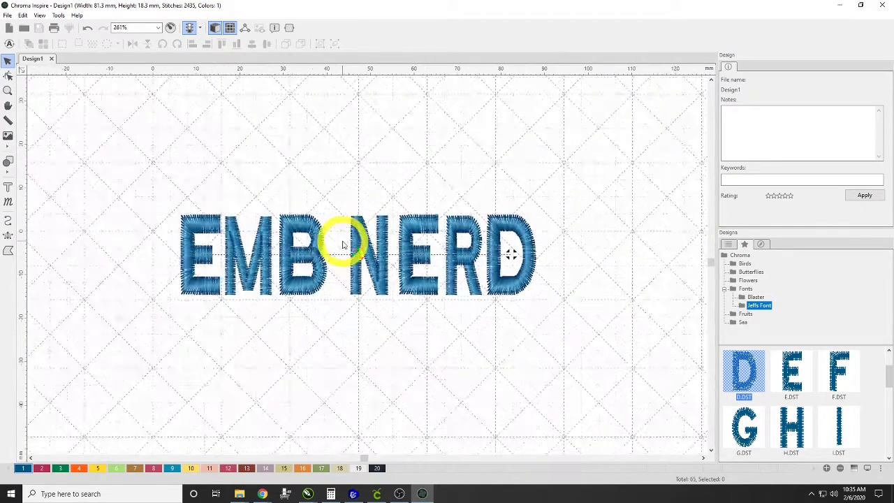
scroll(343, 244, "down", 2)
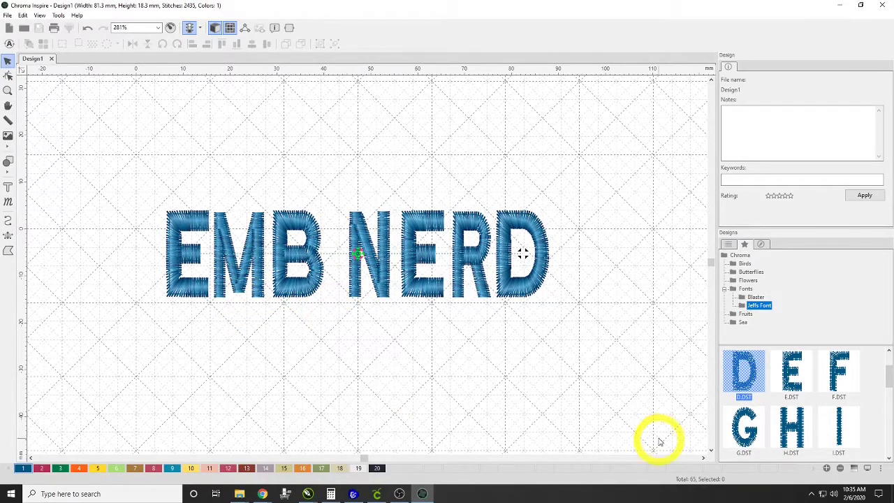
scroll(839, 412, "down", 2)
scroll(815, 420, "up", 1)
scroll(814, 420, "up", 2)
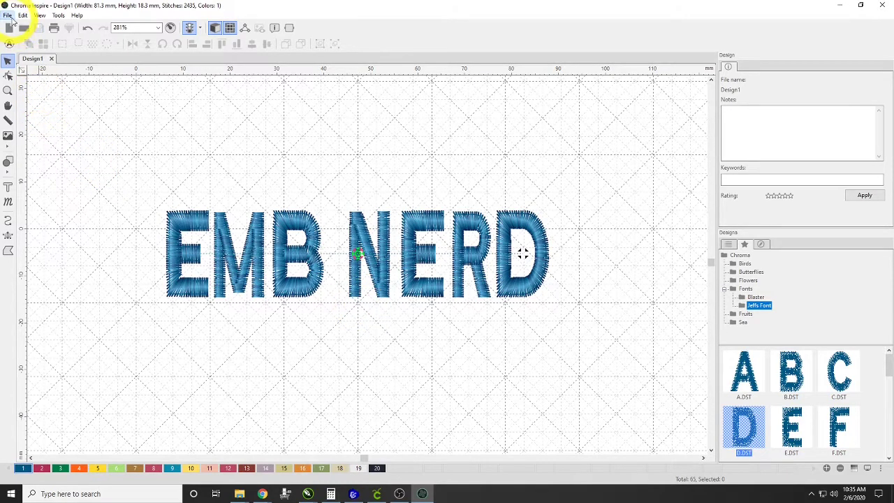
left_click(9, 16)
left_click(184, 127)
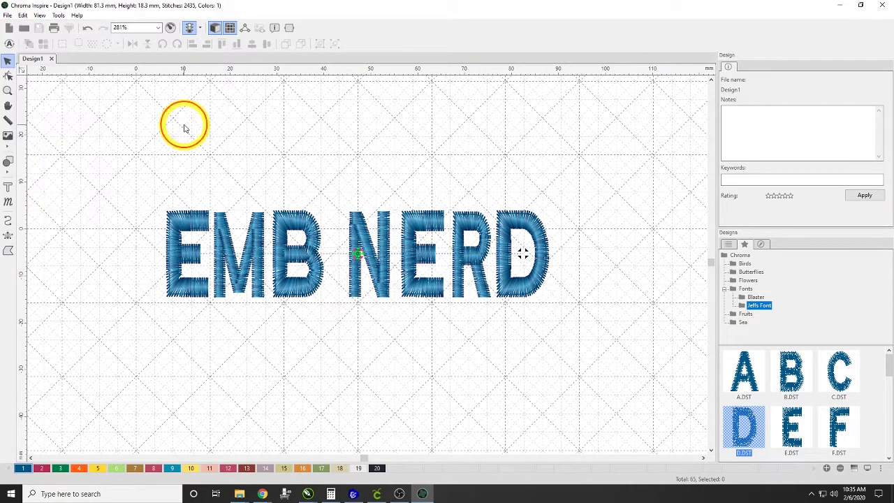